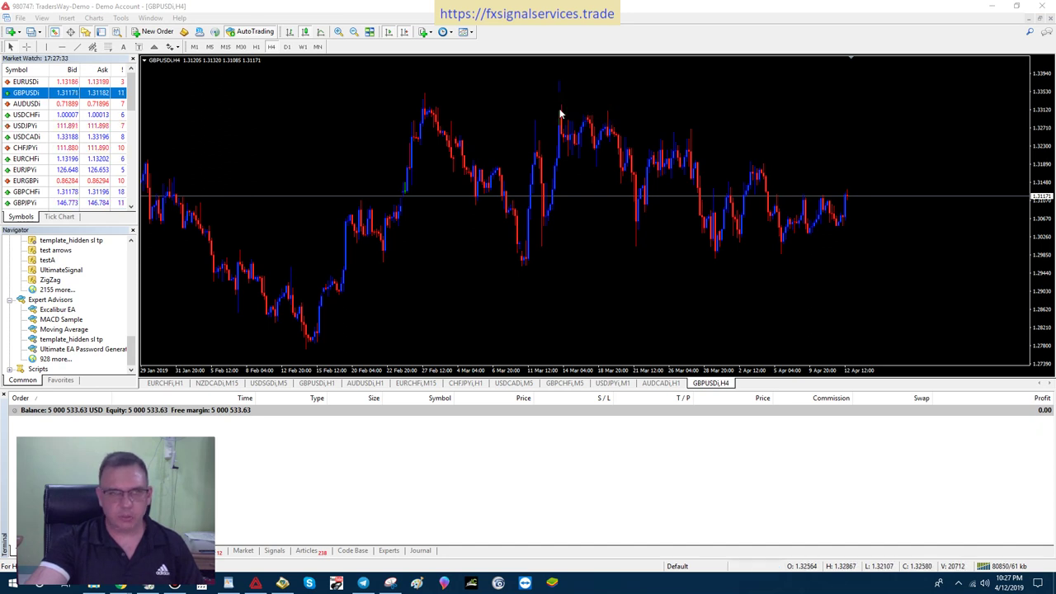
Step: Draw a descending red trendline from the mid-March high across the lower swing highs to the 11 April candles
{"action": "left_click", "coordinate": [80, 48]}
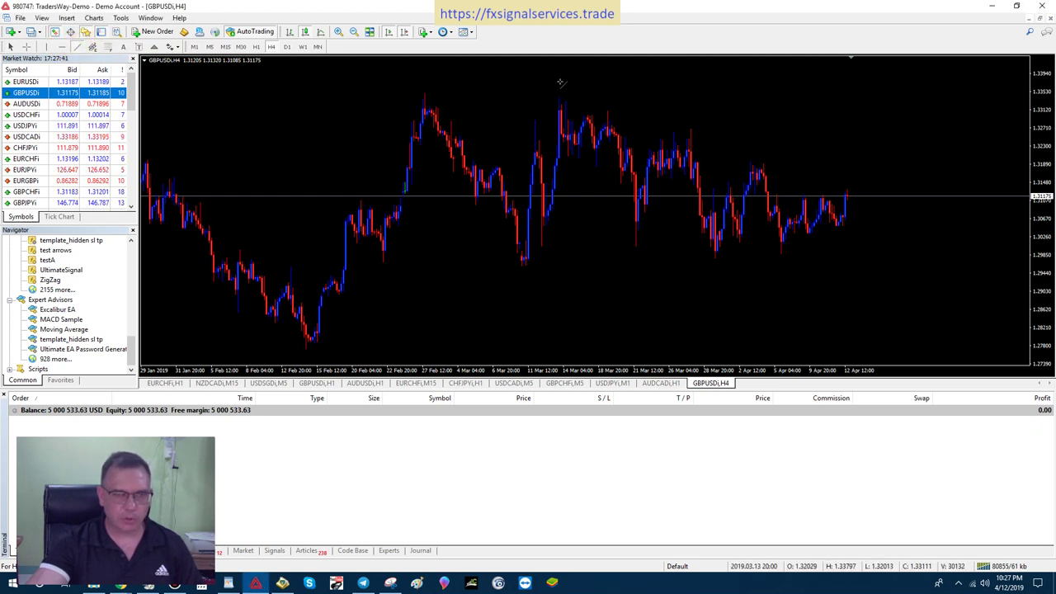
{"action": "mouse_move", "coordinate": [561, 83]}
{"action": "left_mouse_down"}
{"action": "mouse_move", "coordinate": [813, 167]}
{"action": "mouse_move", "coordinate": [845, 189]}
{"action": "mouse_move", "coordinate": [837, 186]}
{"action": "left_mouse_up"}
{"action": "double_click", "coordinate": [837, 185]}
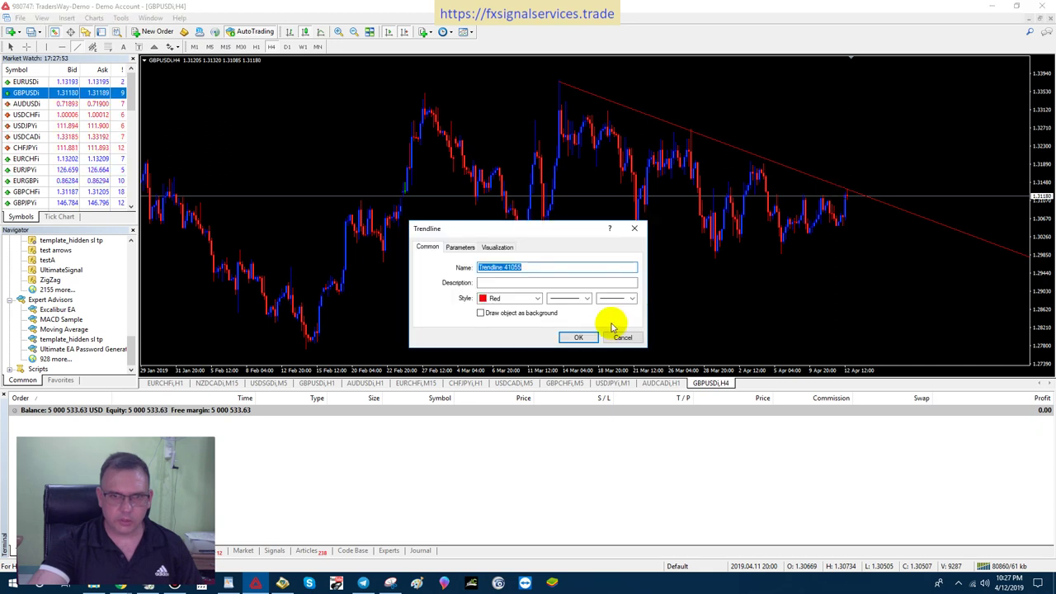
{"action": "left_click", "coordinate": [582, 337]}
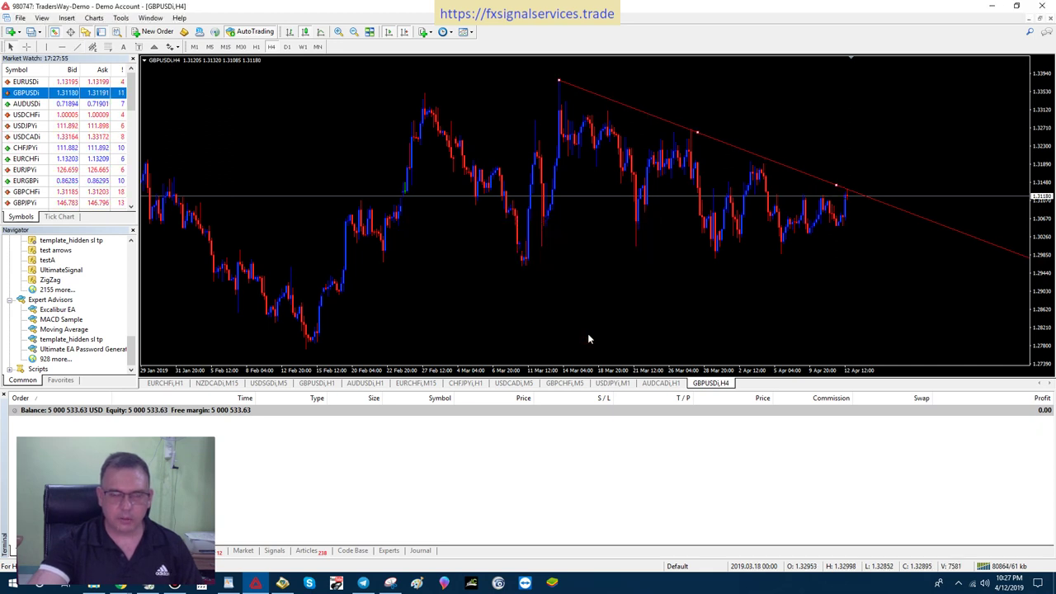
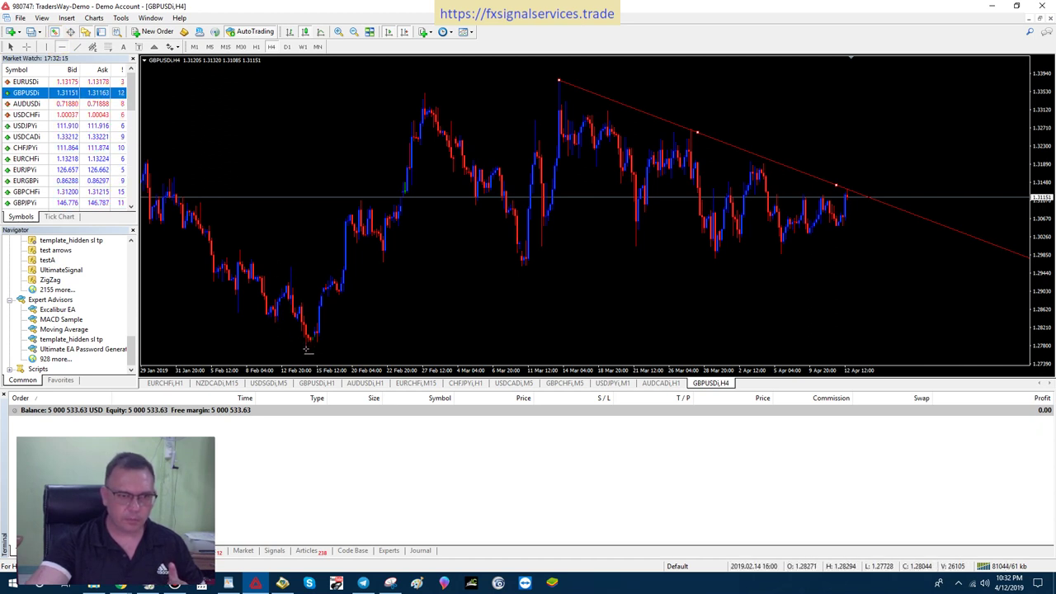
Step: Add yellow horizontal lines at the 14 February low, about 1.27732, and at the 18 February high, about 1.29341
{"action": "left_click", "coordinate": [306, 350]}
{"action": "left_click", "coordinate": [564, 338]}
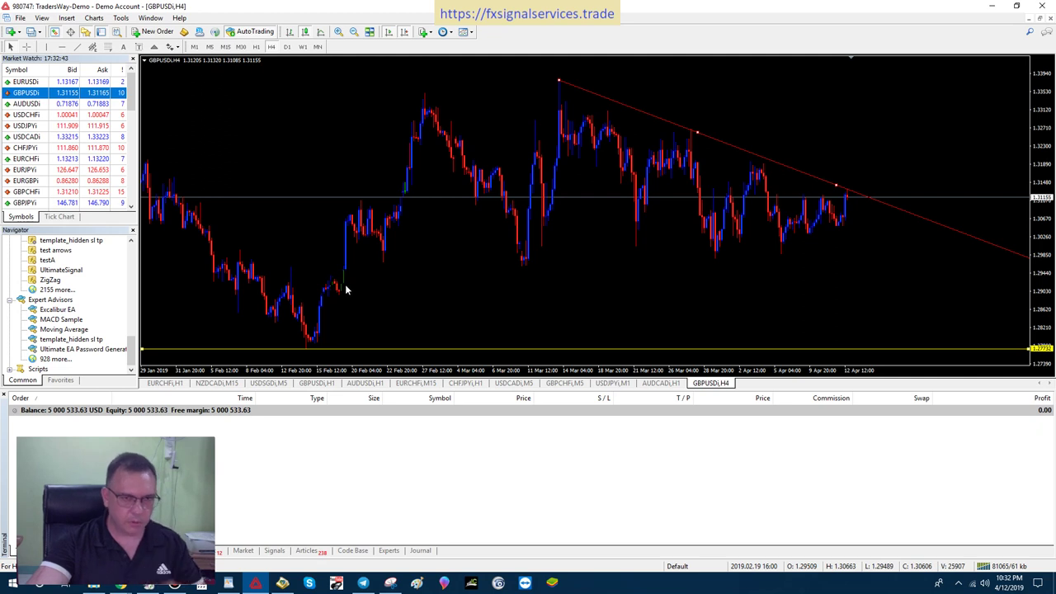
{"action": "mouse_move", "coordinate": [342, 286]}
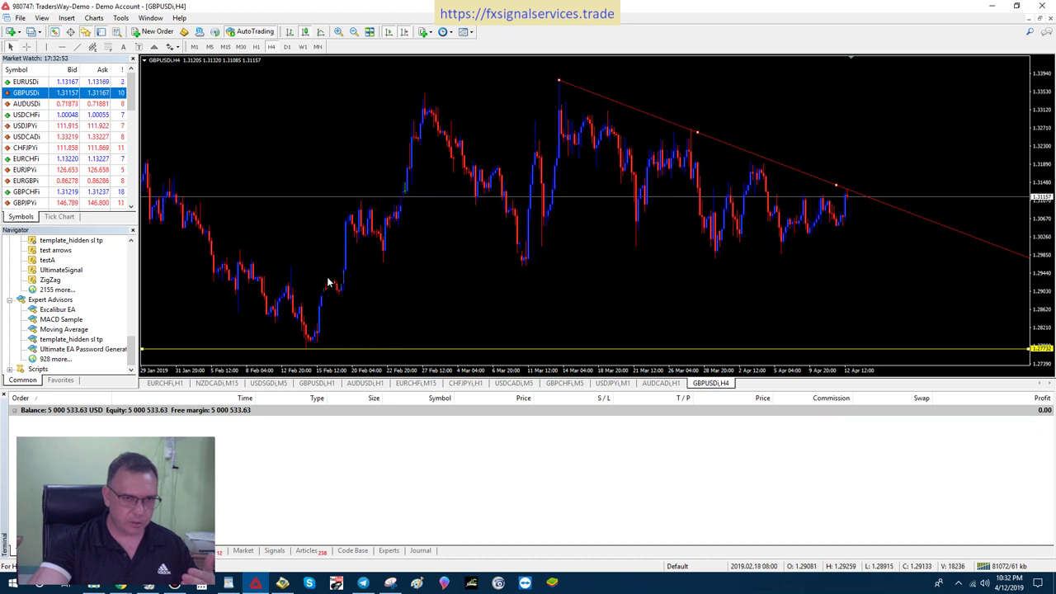
{"action": "left_click", "coordinate": [60, 48]}
{"action": "left_click", "coordinate": [331, 282]}
{"action": "left_click", "coordinate": [576, 338]}
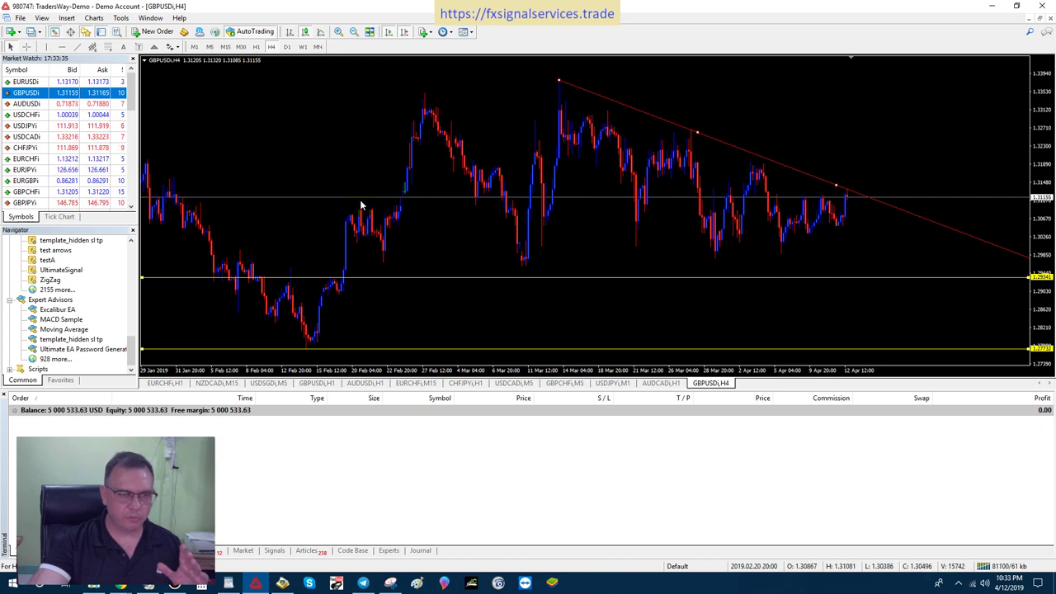
Step: Add a horizontal line at the 20 February high, about 1.31051, and raise the 1.29341 line to about 1.29688
{"action": "left_click", "coordinate": [60, 47]}
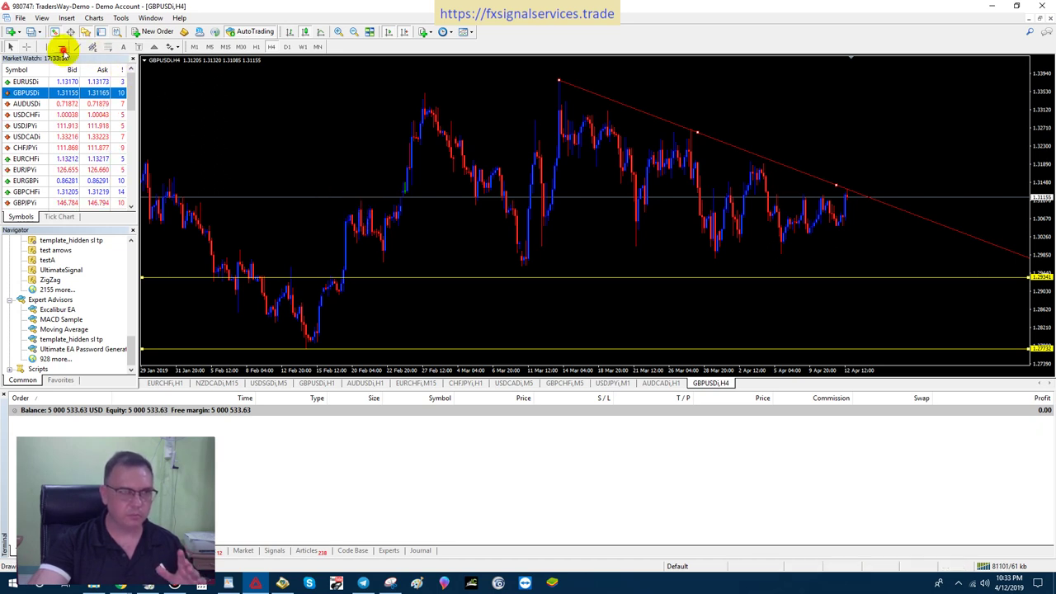
{"action": "left_click", "coordinate": [360, 202]}
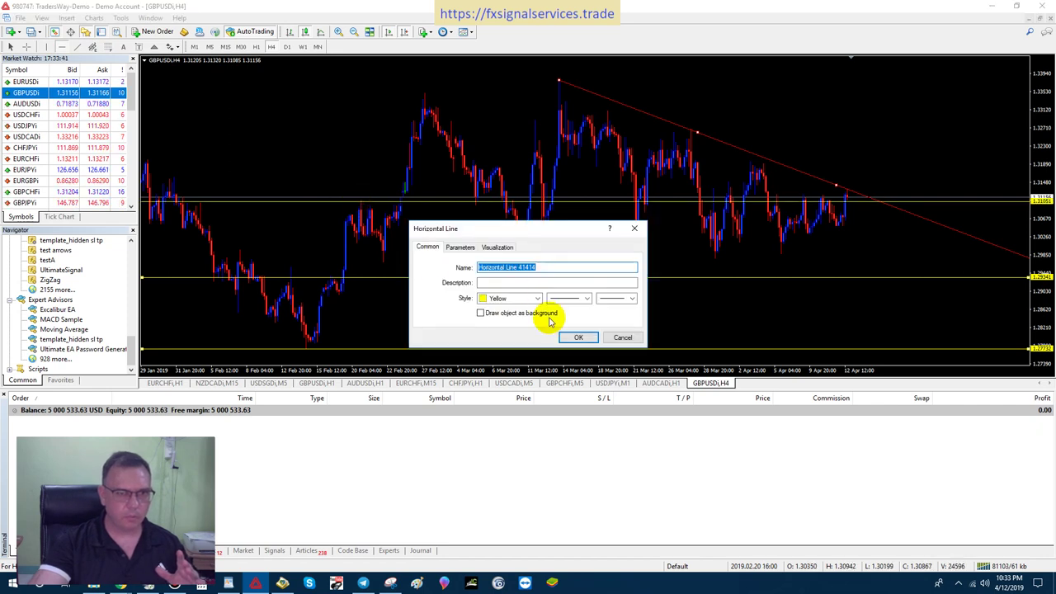
{"action": "left_click", "coordinate": [576, 337]}
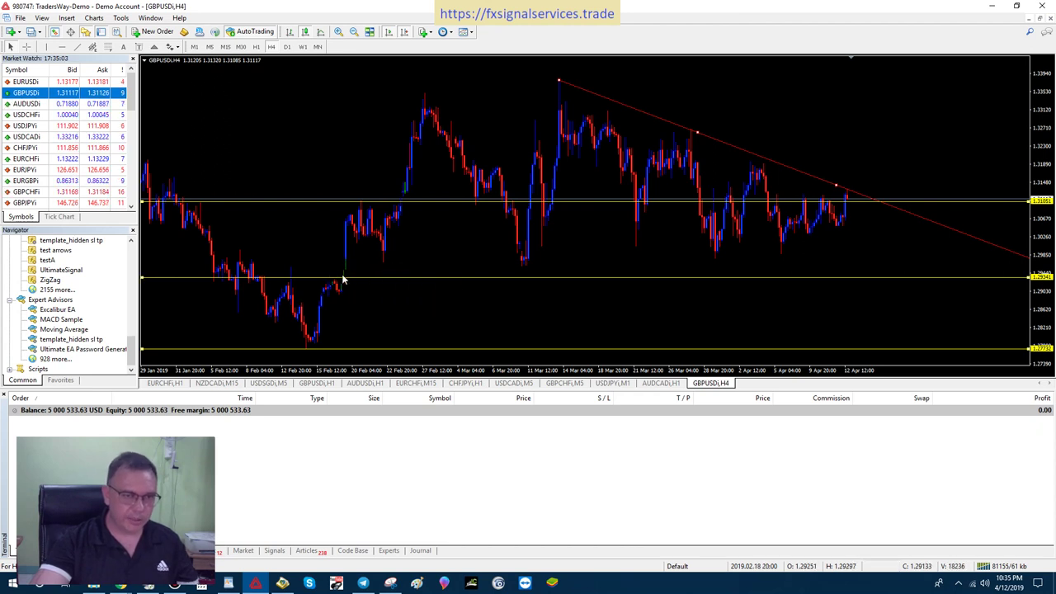
{"action": "double_click", "coordinate": [408, 280]}
{"action": "left_click_drag", "start_coordinate": [407, 280], "coordinate": [407, 262]}
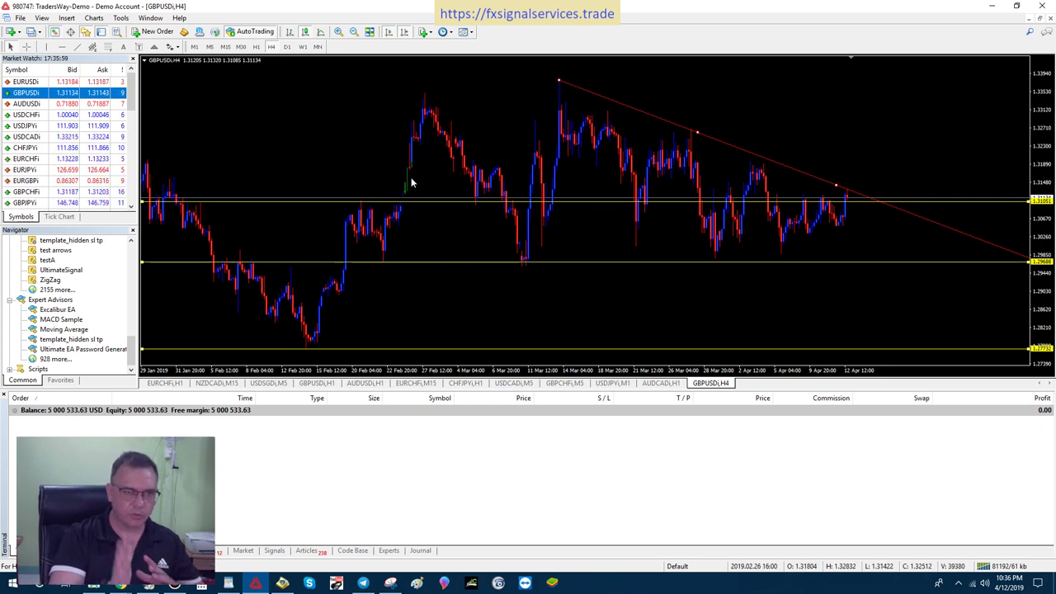
Step: Measure the price distance from the 1.31051 line to the late-February breakout candles with the Crosshair
{"action": "left_click", "coordinate": [25, 47]}
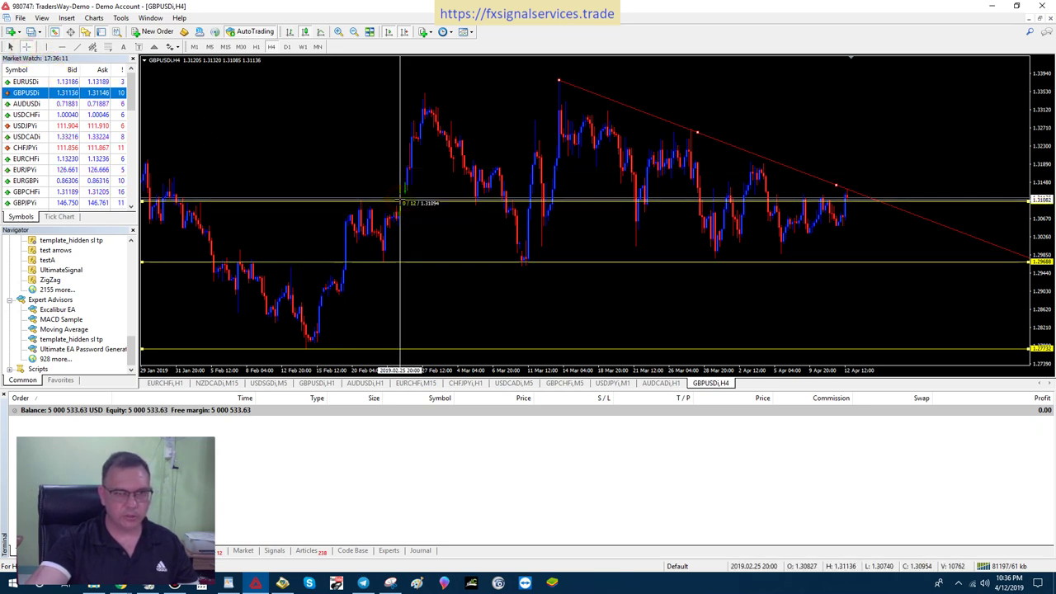
{"action": "left_click", "coordinate": [403, 200]}
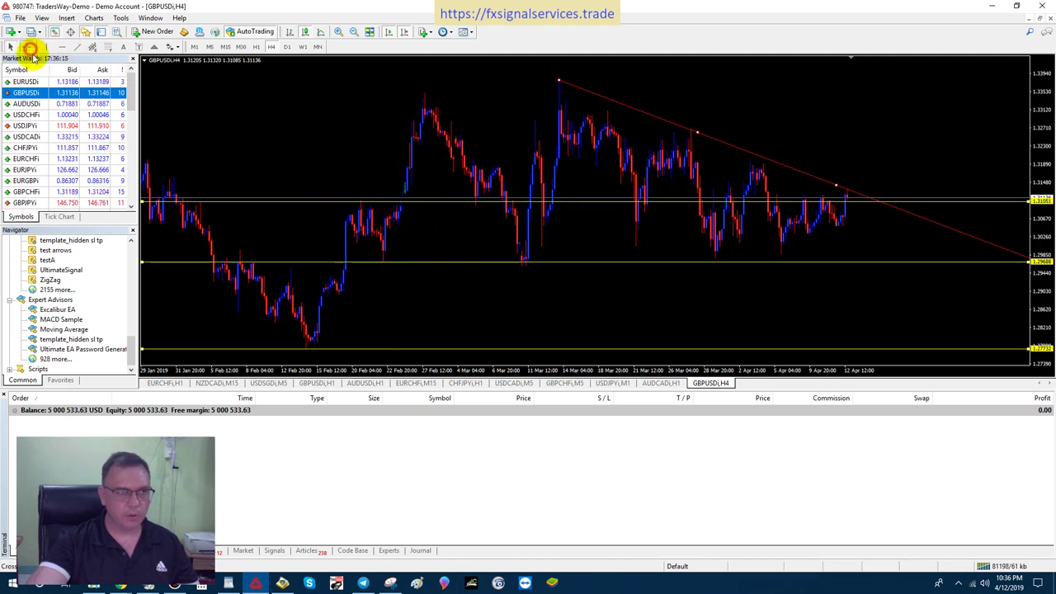
{"action": "left_click", "coordinate": [26, 48]}
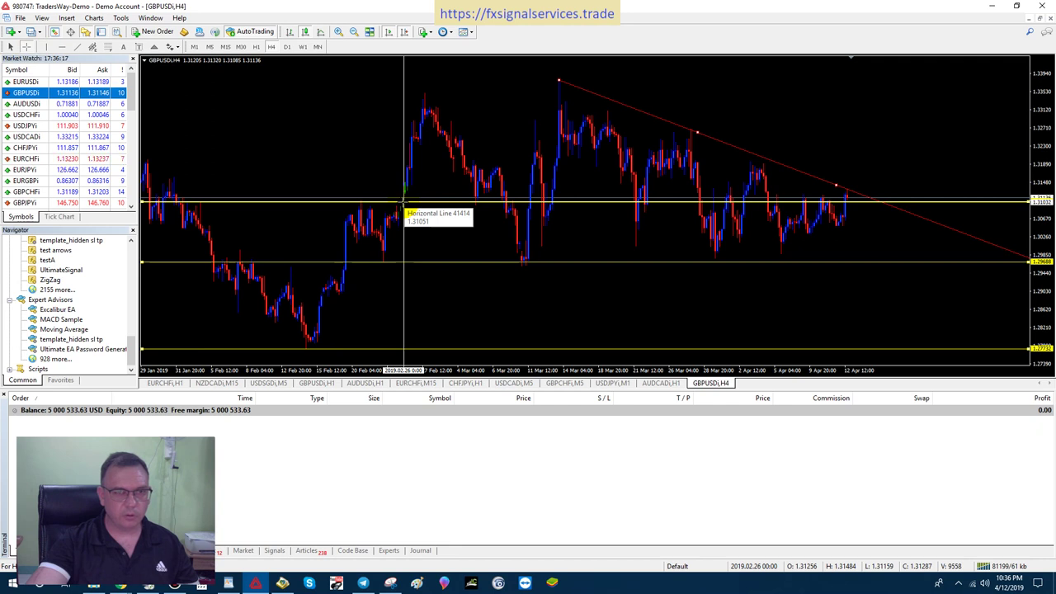
{"action": "left_click_drag", "start_coordinate": [403, 201], "coordinate": [402, 202]}
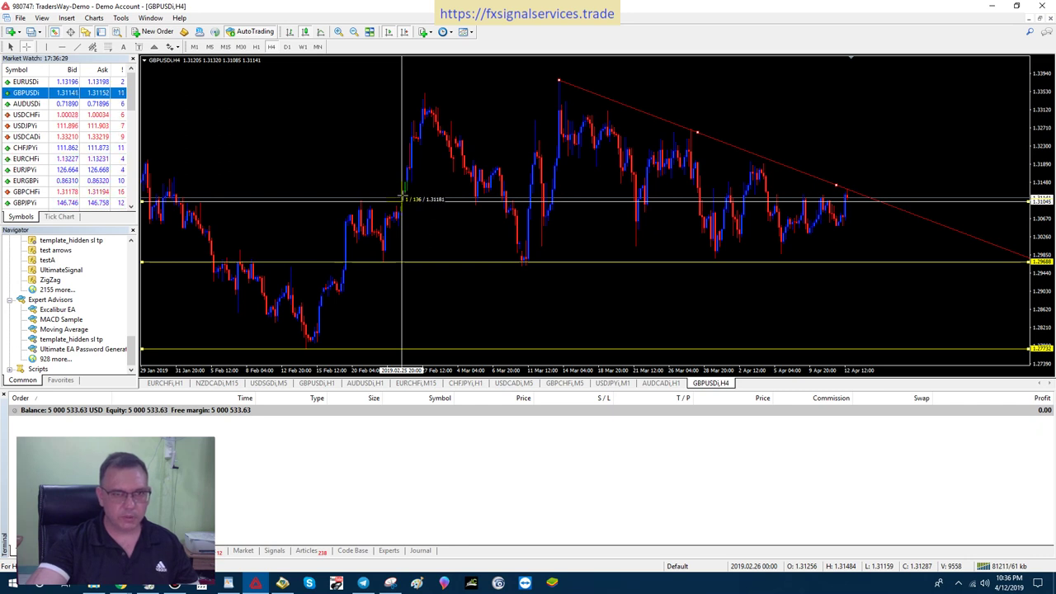
{"action": "left_click", "coordinate": [403, 200]}
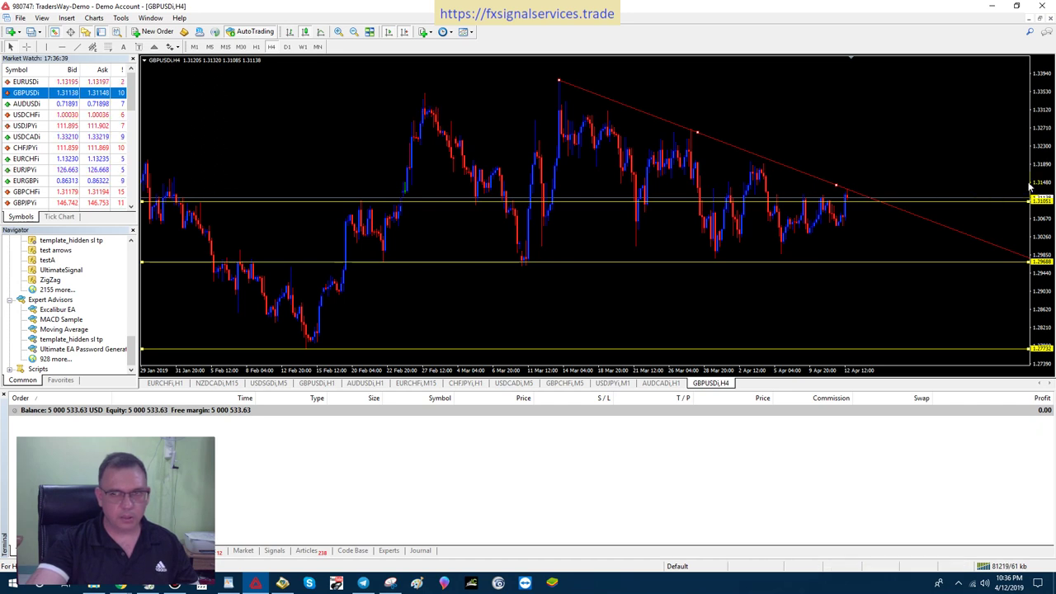
Step: Add a yellow horizontal line at the late-January 2019 swing high, about 1.32018
{"action": "left_click_drag", "start_coordinate": [1042, 177], "coordinate": [1039, 186]}
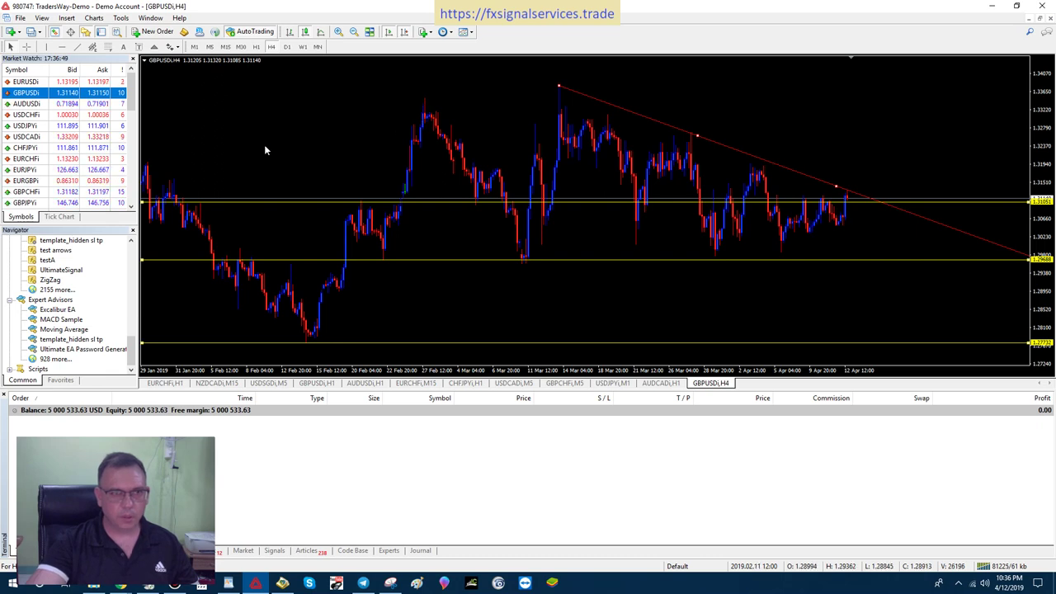
{"action": "left_click_drag", "start_coordinate": [254, 155], "coordinate": [297, 157]}
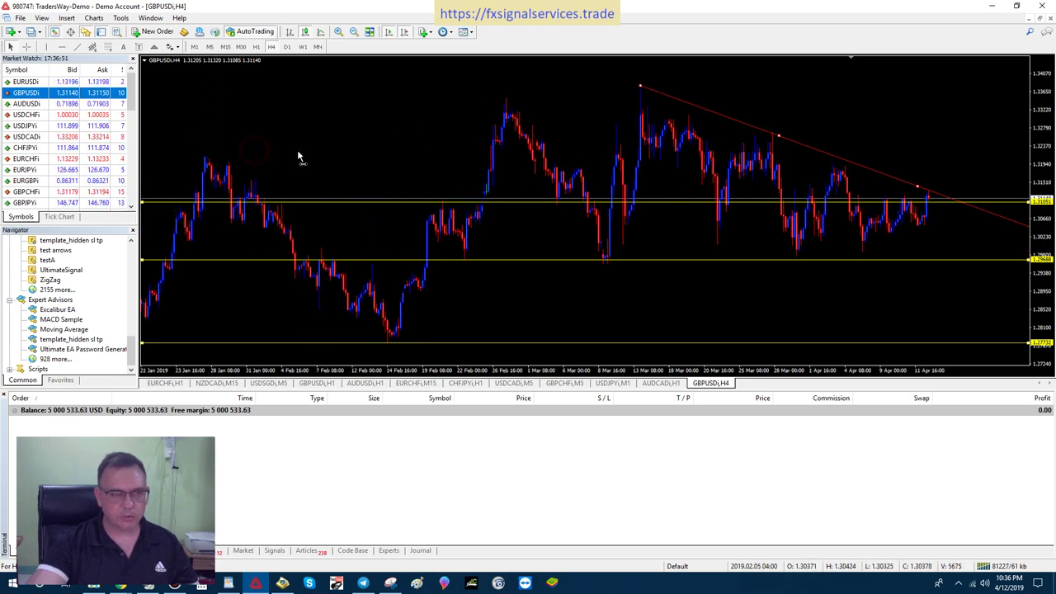
{"action": "left_click", "coordinate": [354, 31]}
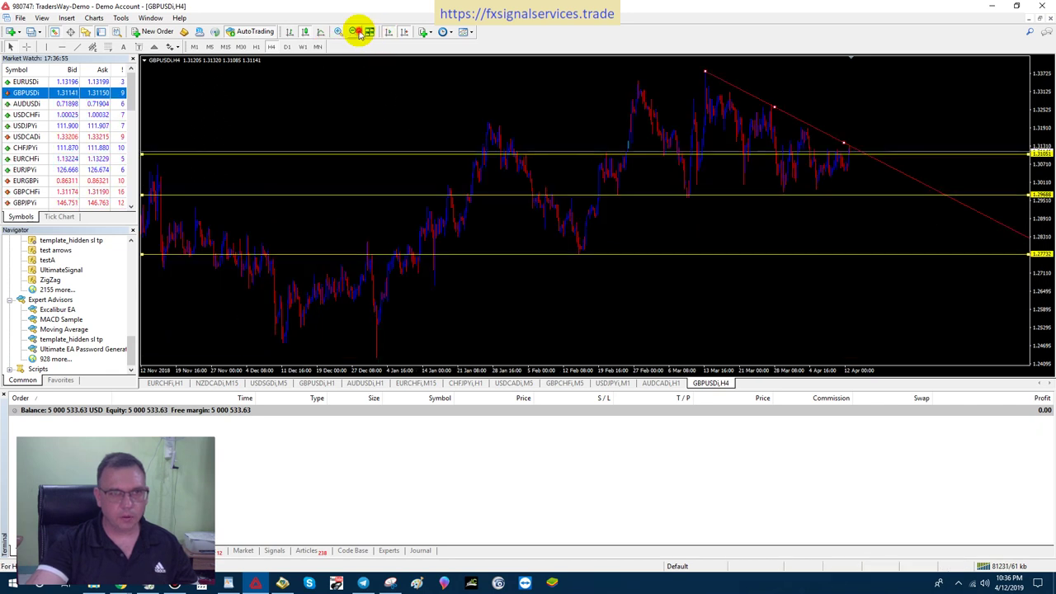
{"action": "left_click", "coordinate": [354, 31]}
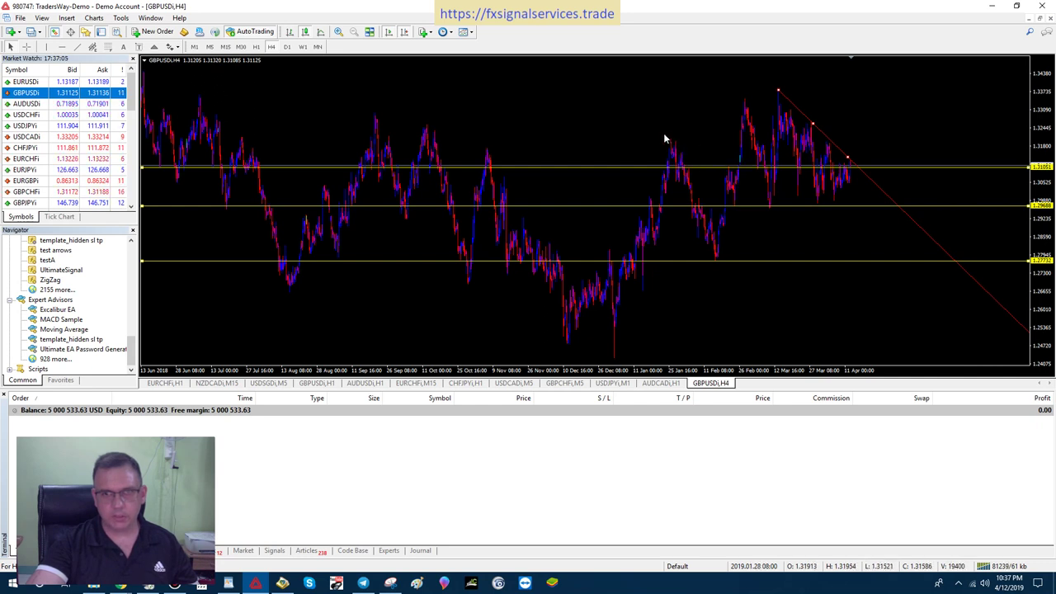
{"action": "left_click", "coordinate": [63, 47]}
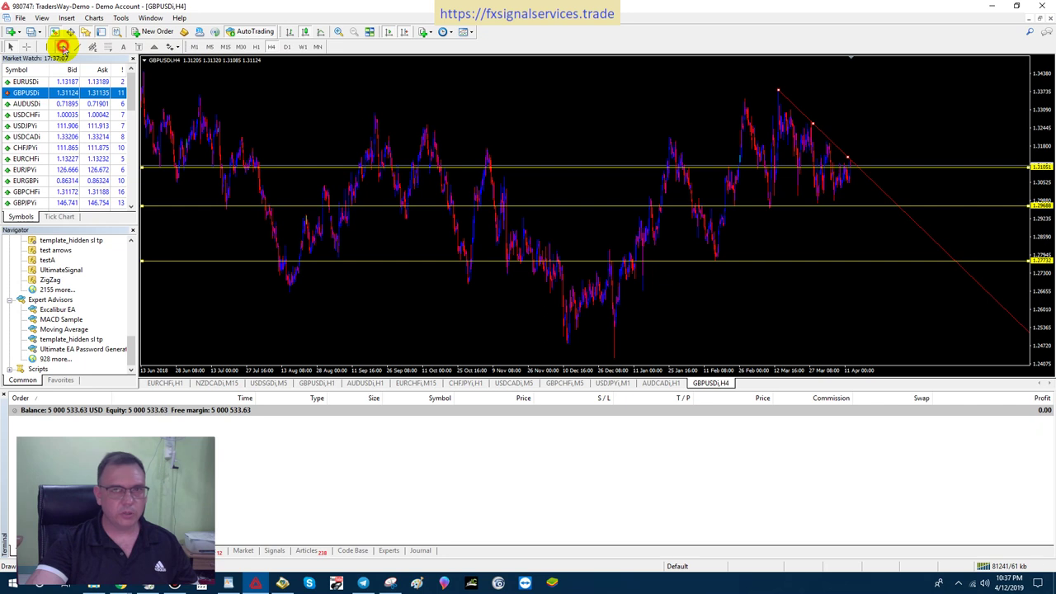
{"action": "left_click", "coordinate": [671, 140]}
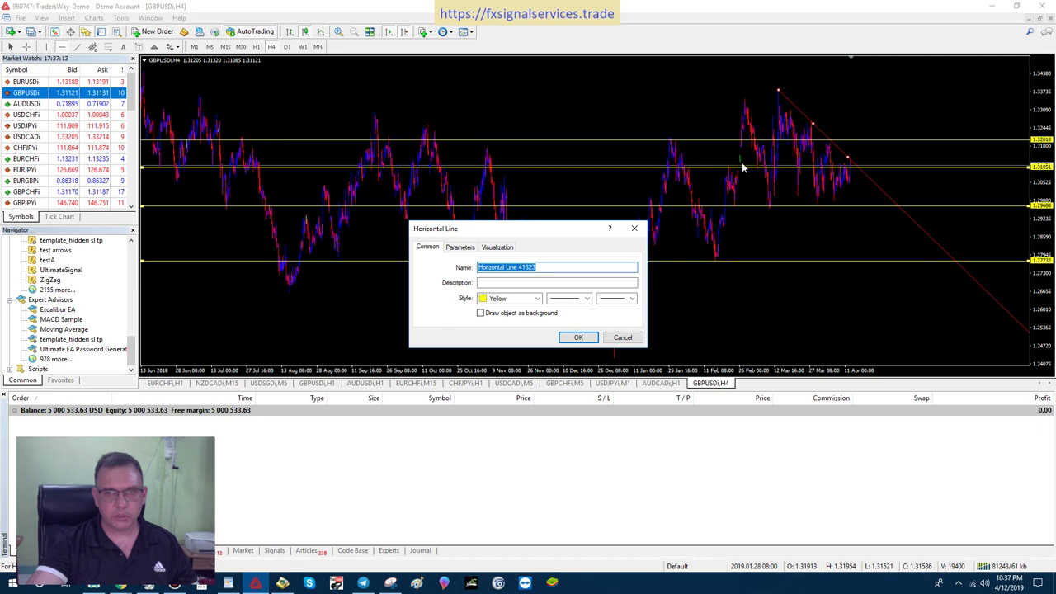
{"action": "left_click", "coordinate": [580, 338]}
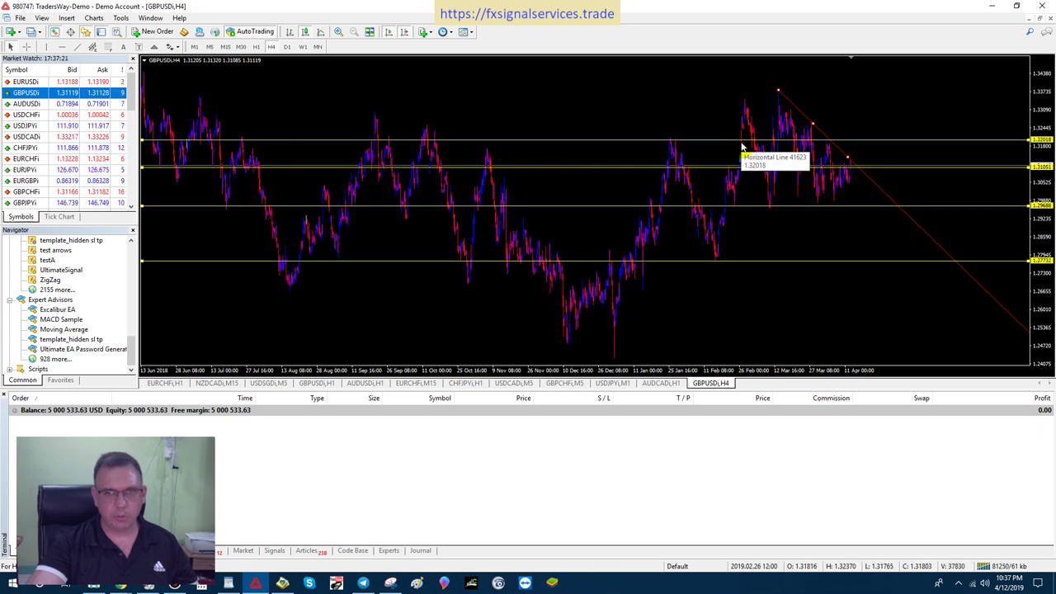
Step: Measure the price distance between the 1.31051 and 1.32018 lines with the Crosshair at the 26 February candles
{"action": "left_click", "coordinate": [26, 47]}
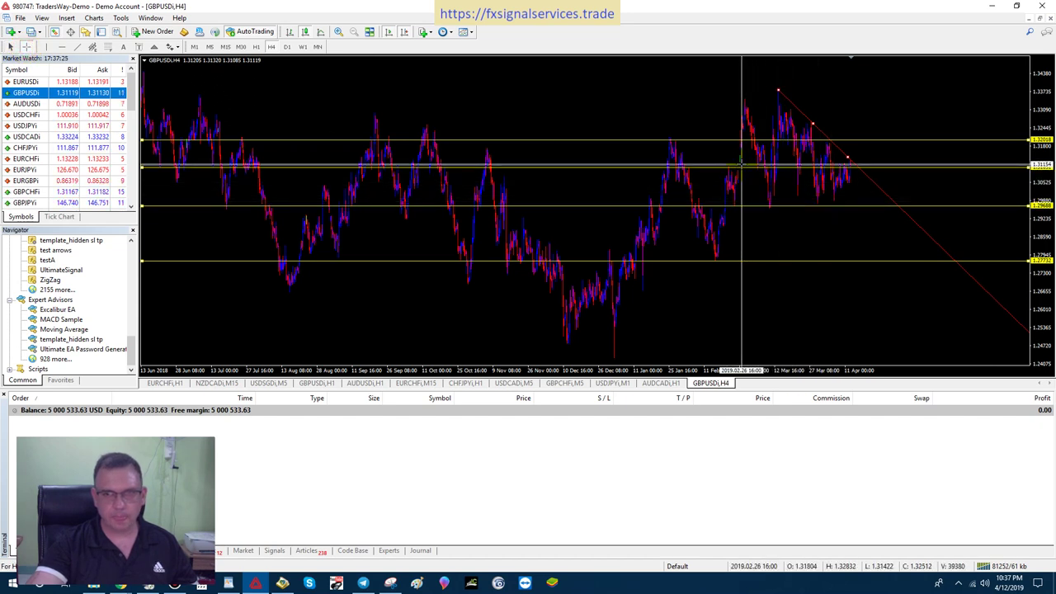
{"action": "left_click_drag", "start_coordinate": [740, 167], "coordinate": [741, 146]}
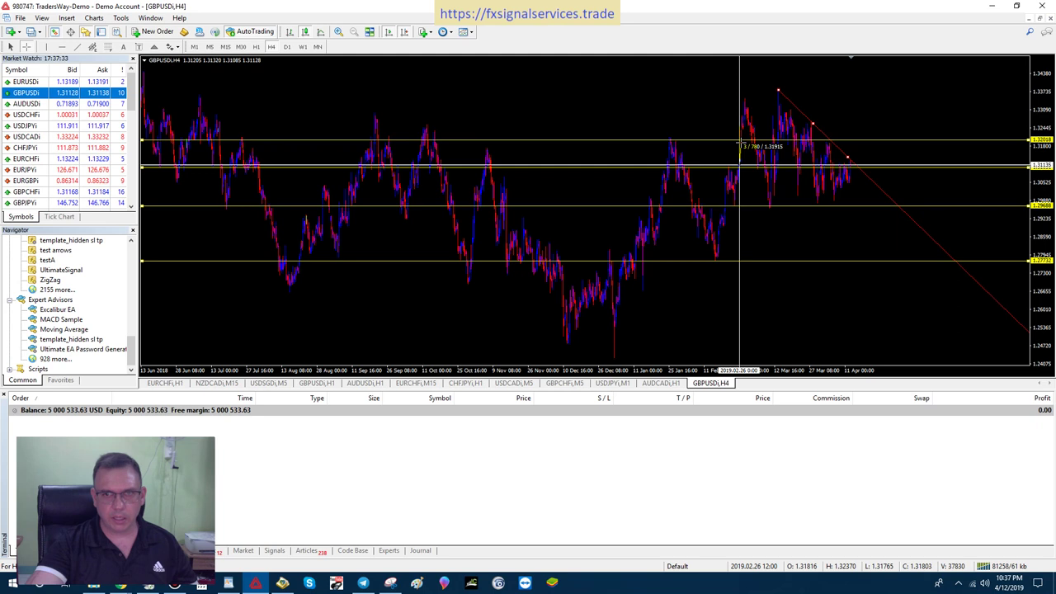
{"action": "left_click_drag", "start_coordinate": [741, 146], "coordinate": [738, 150]}
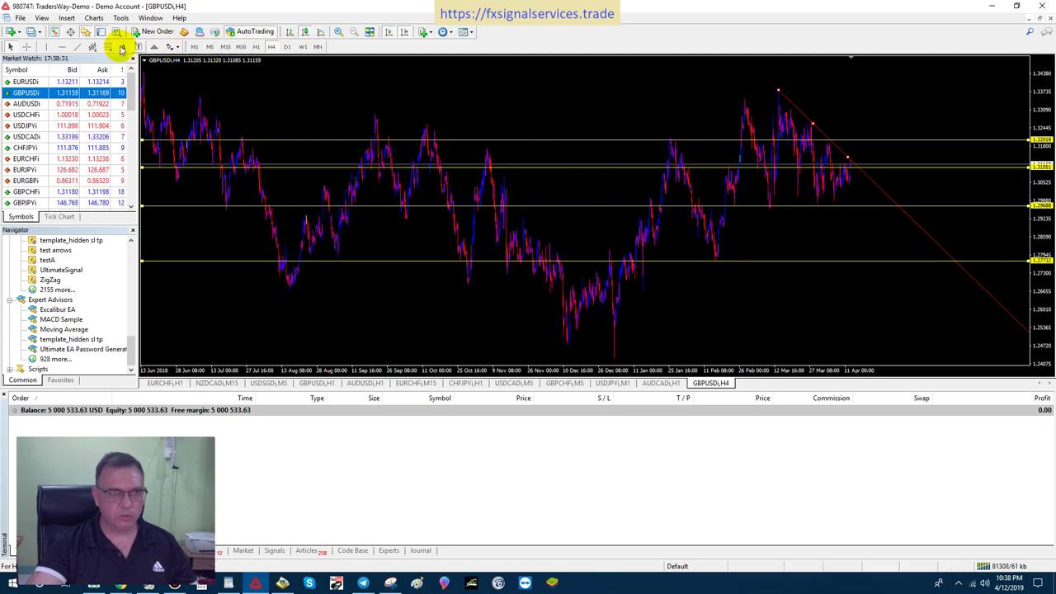
Step: Add horizontal lines at the 20 September 2018 high, about 1.32934, and at the 9 July 2018 high, about 1.33480
{"action": "left_click", "coordinate": [68, 48]}
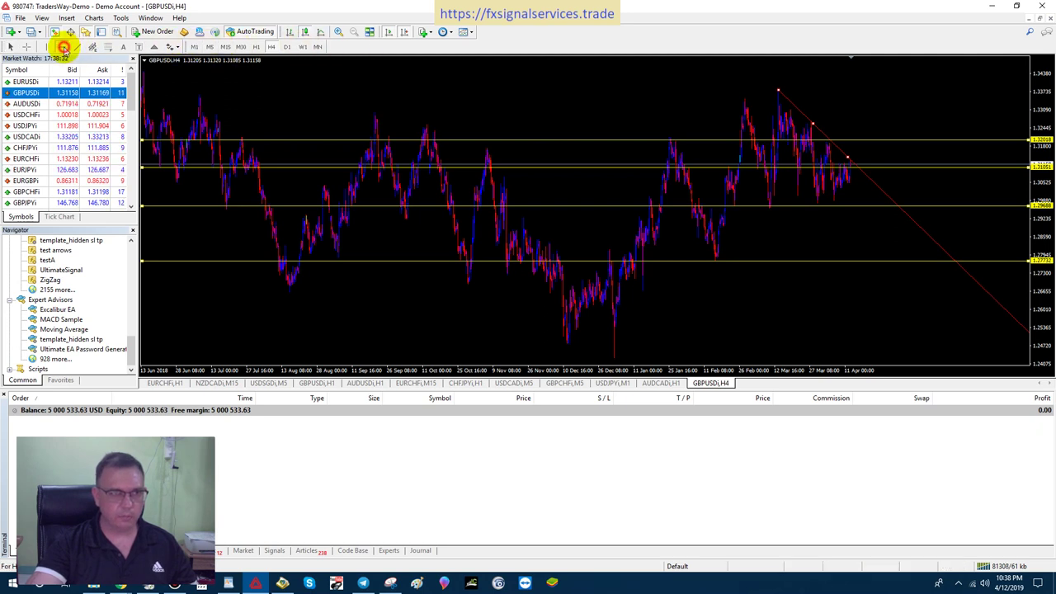
{"action": "left_click", "coordinate": [381, 117]}
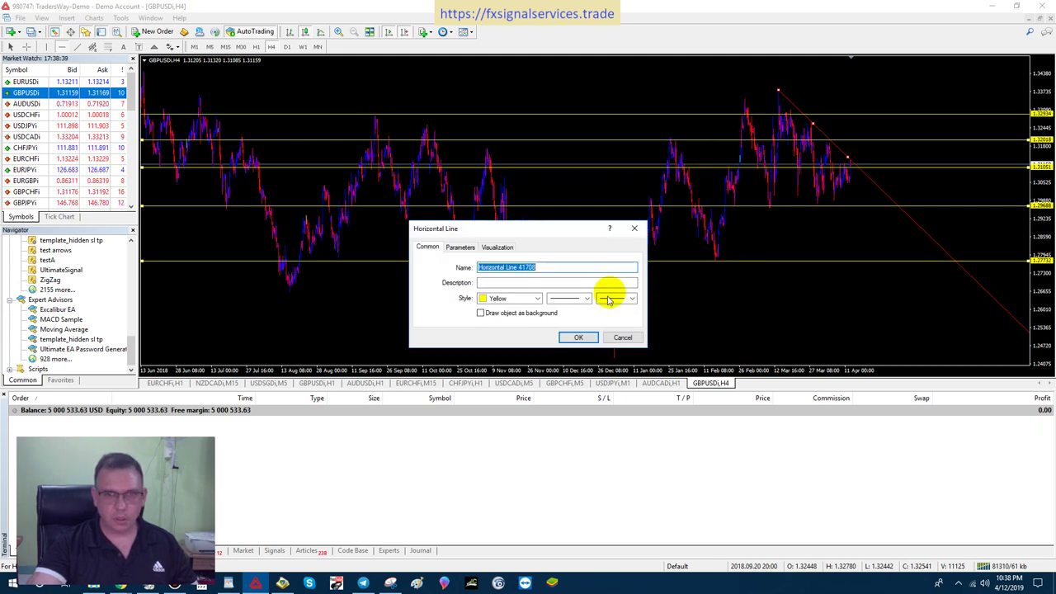
{"action": "left_click", "coordinate": [578, 337]}
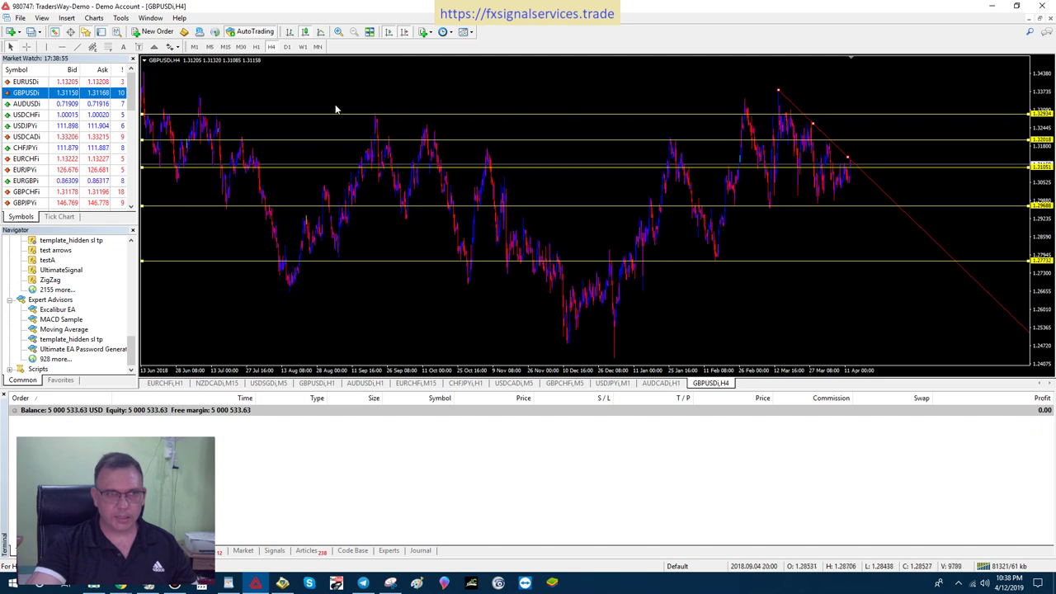
{"action": "left_click", "coordinate": [63, 56]}
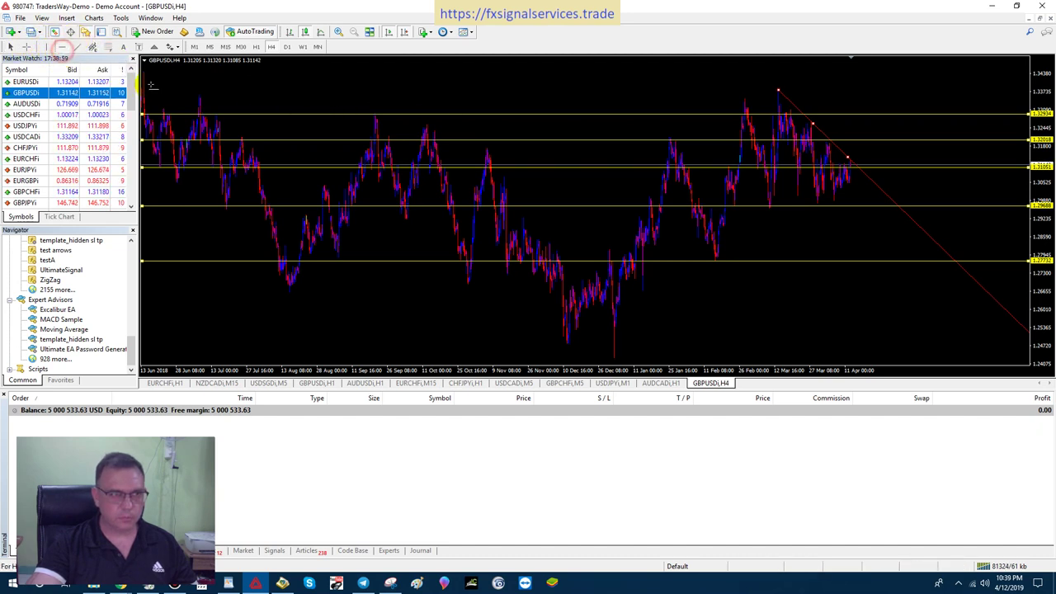
{"action": "left_click", "coordinate": [199, 100]}
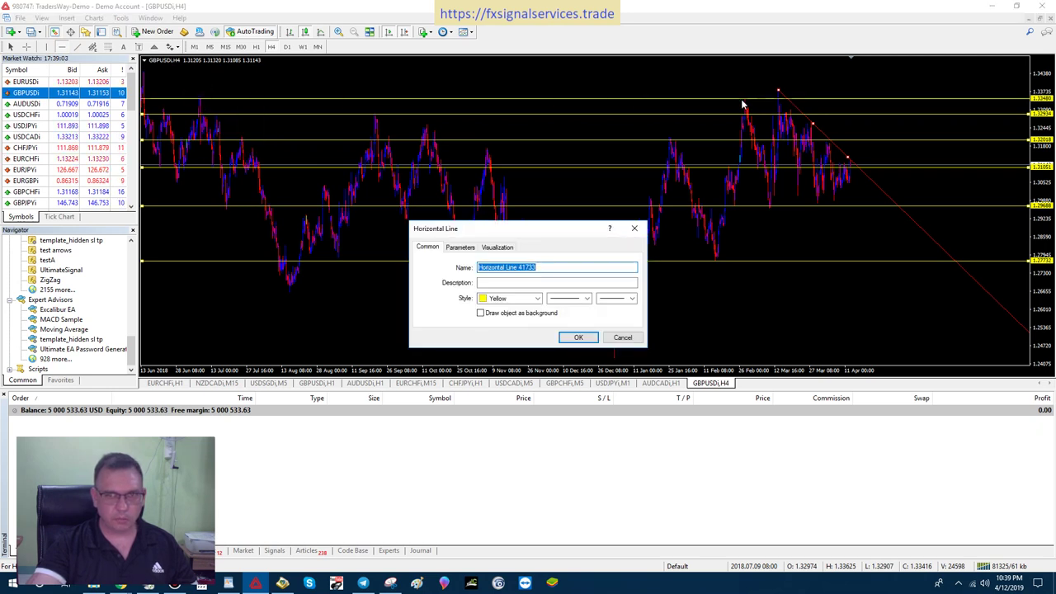
{"action": "left_click", "coordinate": [578, 337]}
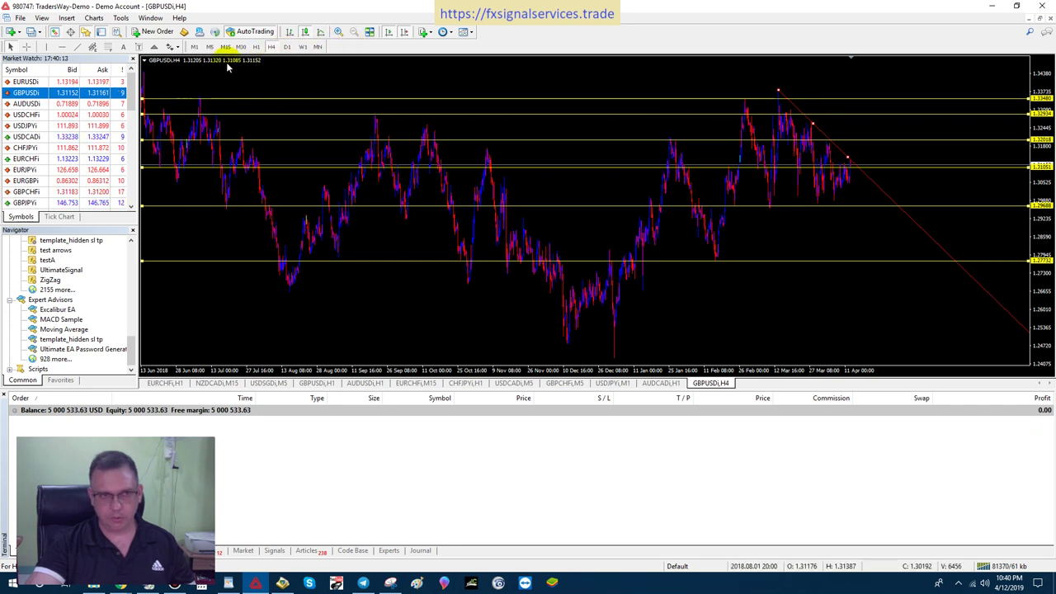
Step: Lower the 1.32934 horizontal line to about 1.32876
{"action": "left_click", "coordinate": [141, 85]}
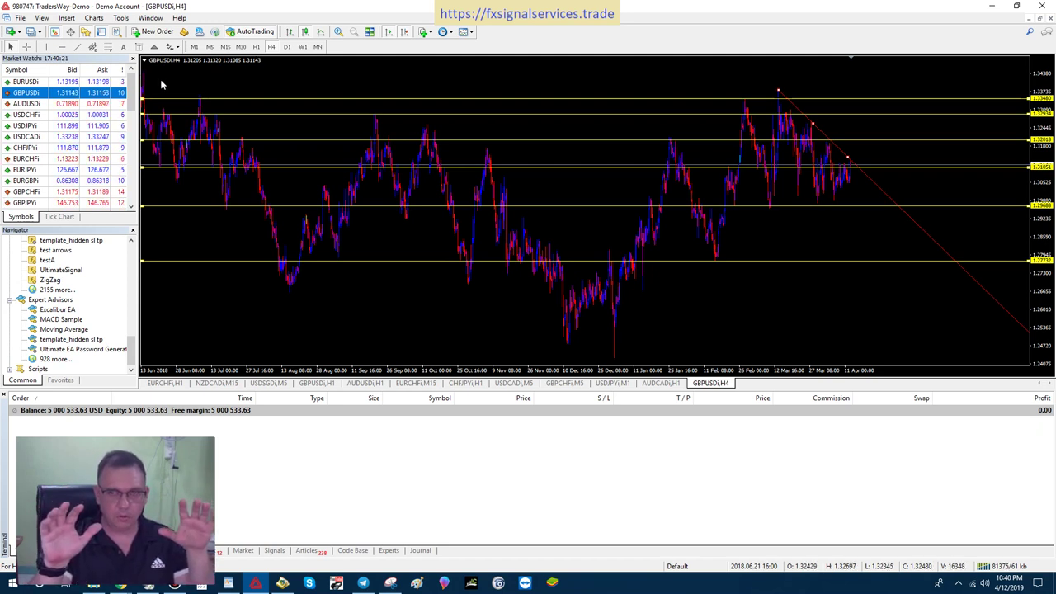
{"action": "left_click", "coordinate": [169, 64]}
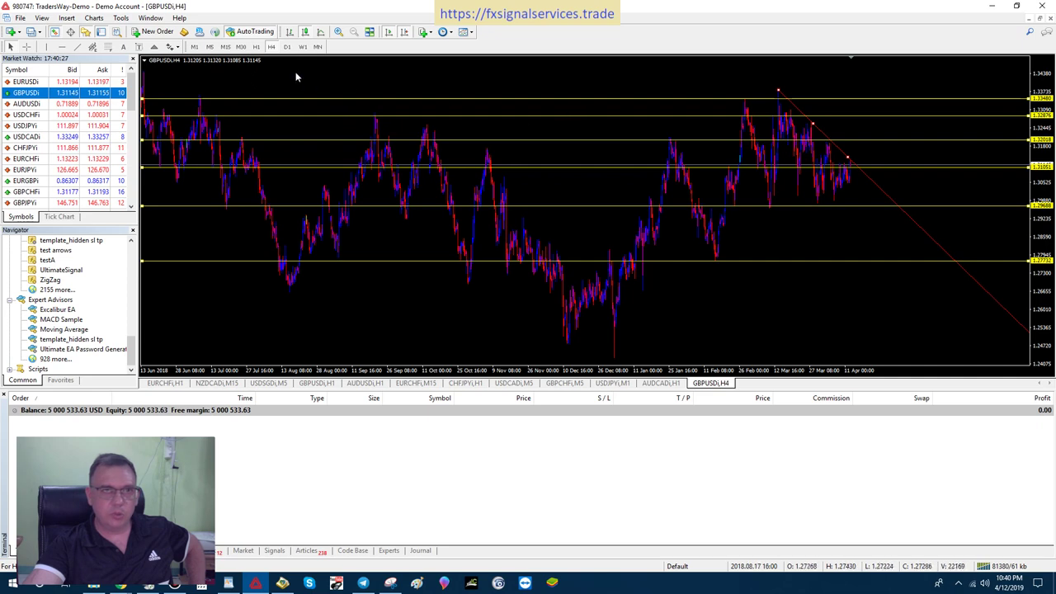
{"action": "left_click_drag", "start_coordinate": [312, 71], "coordinate": [418, 77]}
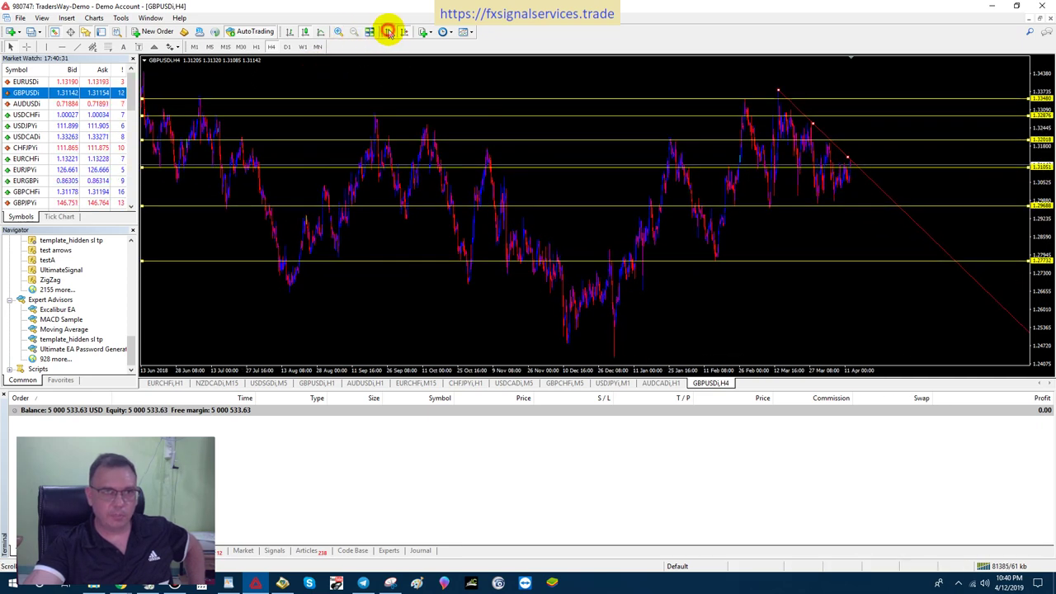
Step: Add a yellow horizontal line at the early-June 2018 swing high, about 1.34675
{"action": "left_click_drag", "start_coordinate": [318, 84], "coordinate": [442, 84]}
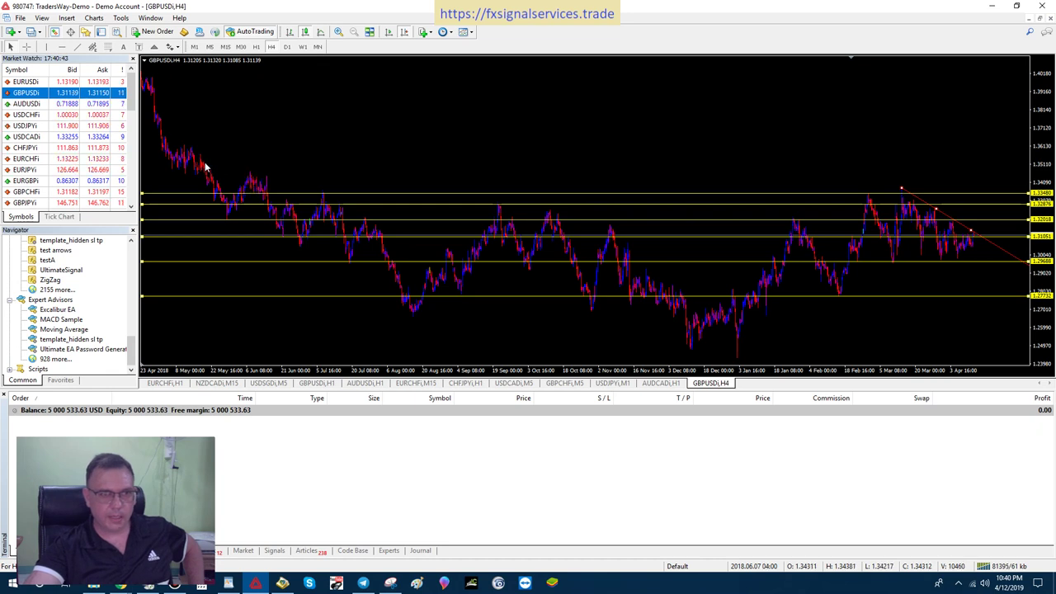
{"action": "left_click", "coordinate": [63, 47]}
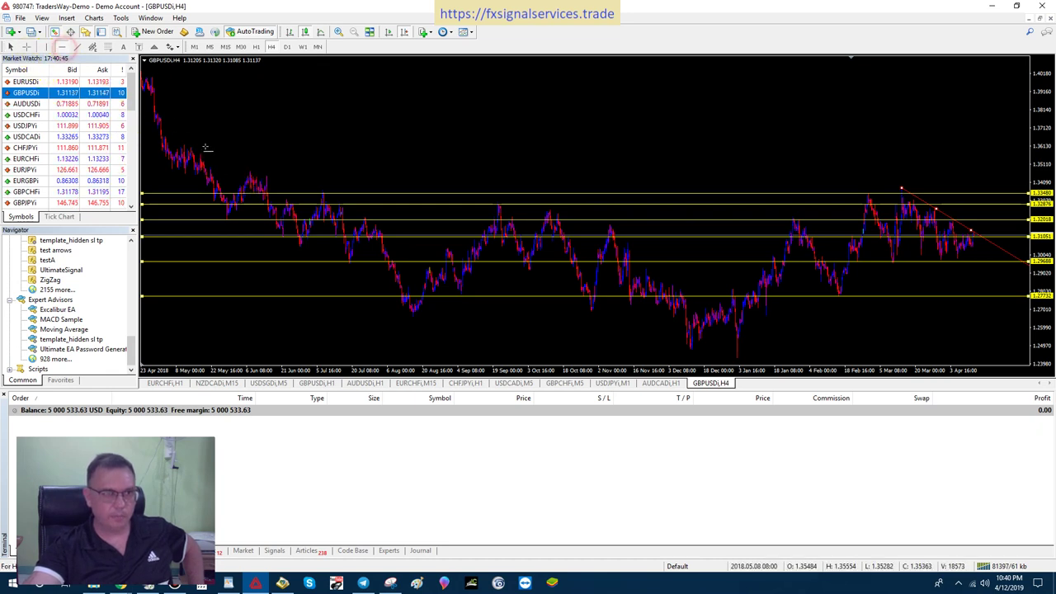
{"action": "left_click", "coordinate": [250, 175]}
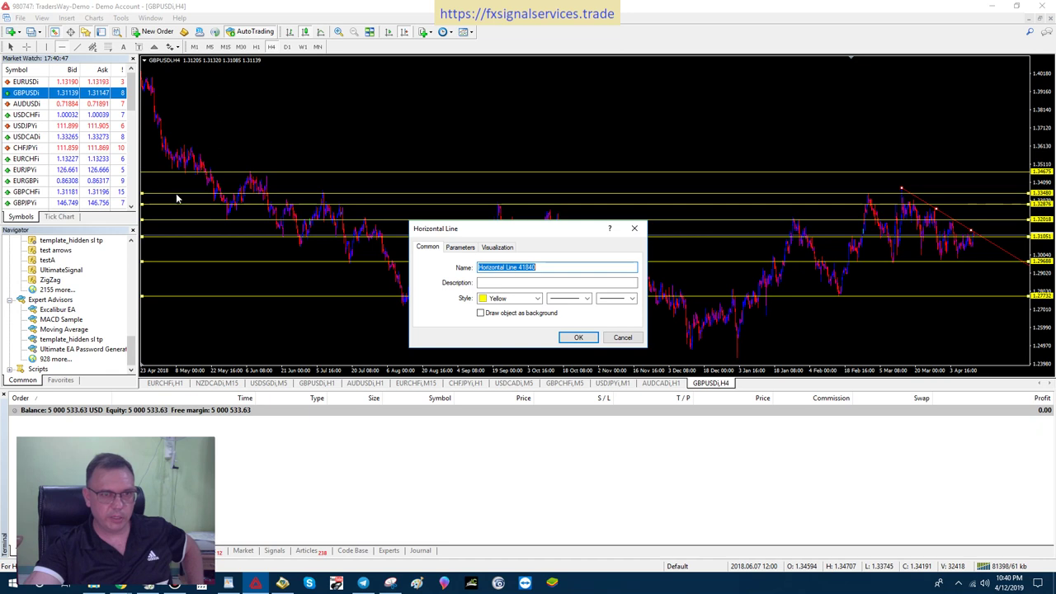
{"action": "left_click", "coordinate": [578, 337]}
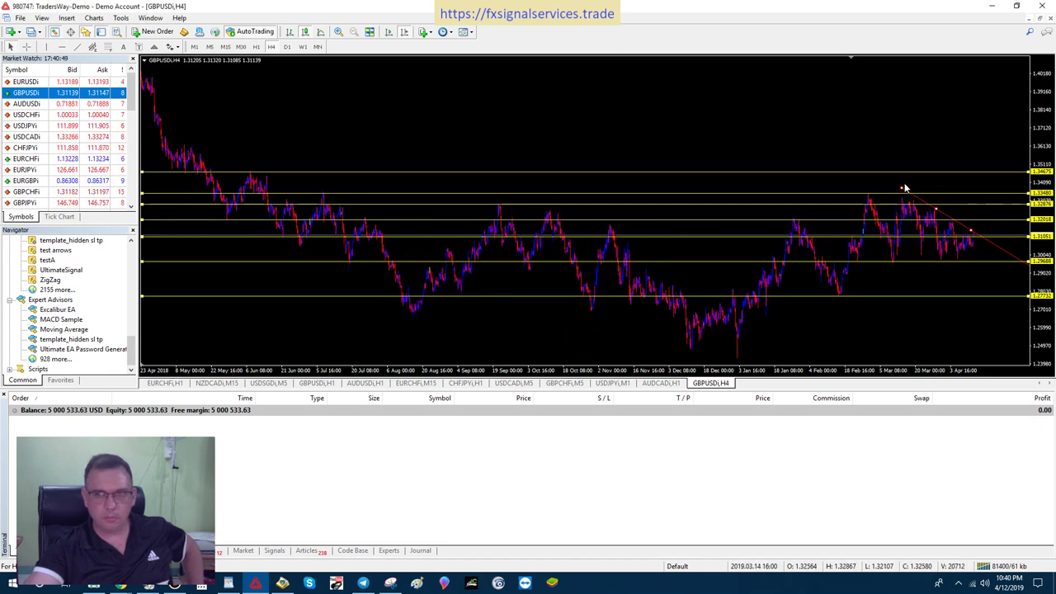
Step: Raise the 1.33480 horizontal line to about 1.33616, near the March 2019 high
{"action": "left_click_drag", "start_coordinate": [948, 190], "coordinate": [910, 191]}
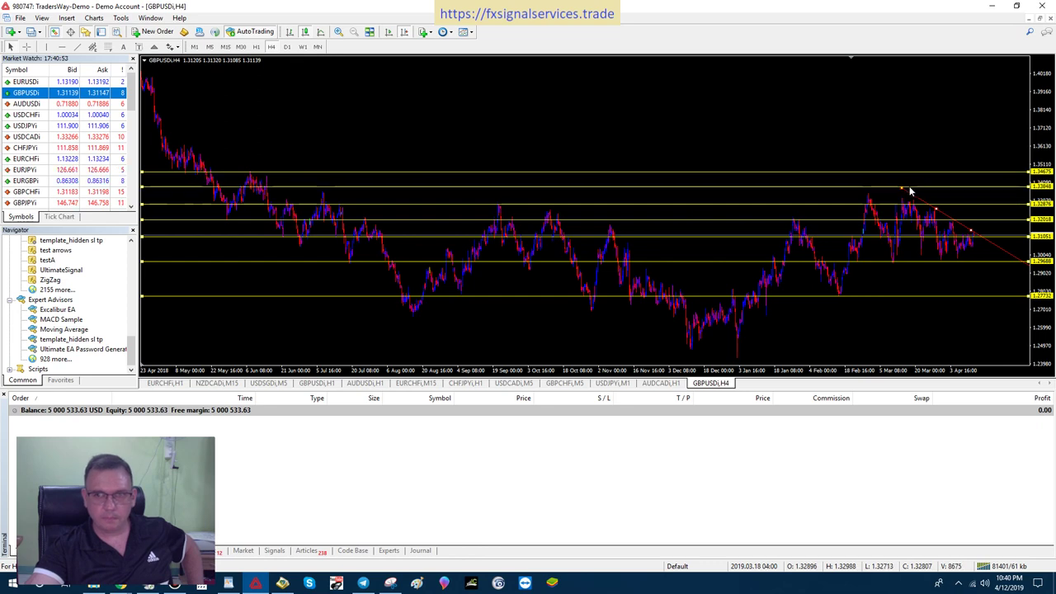
{"action": "left_click", "coordinate": [390, 32]}
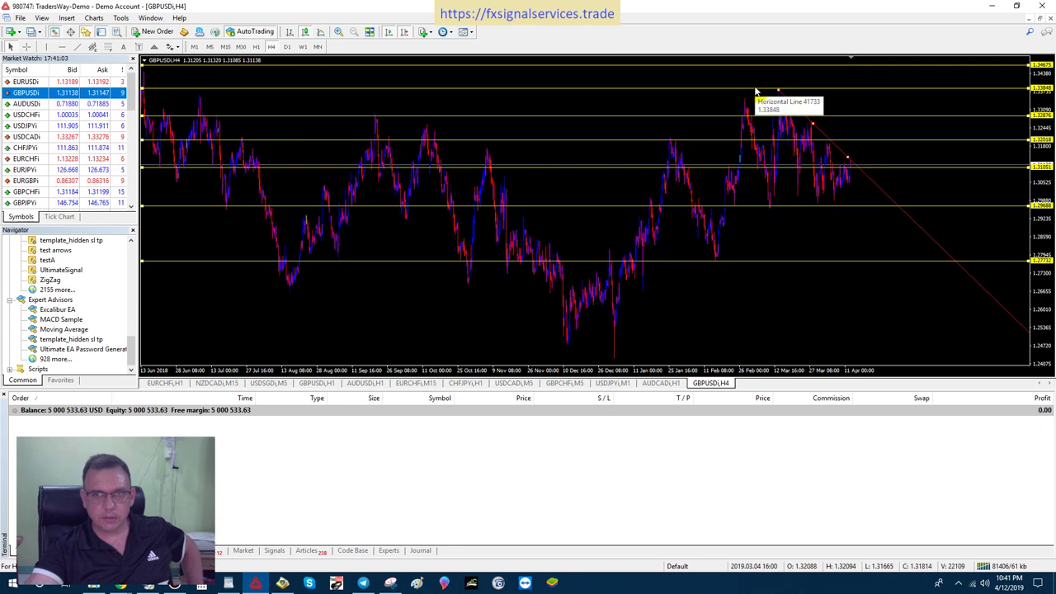
{"action": "left_click_drag", "start_coordinate": [756, 88], "coordinate": [755, 94]}
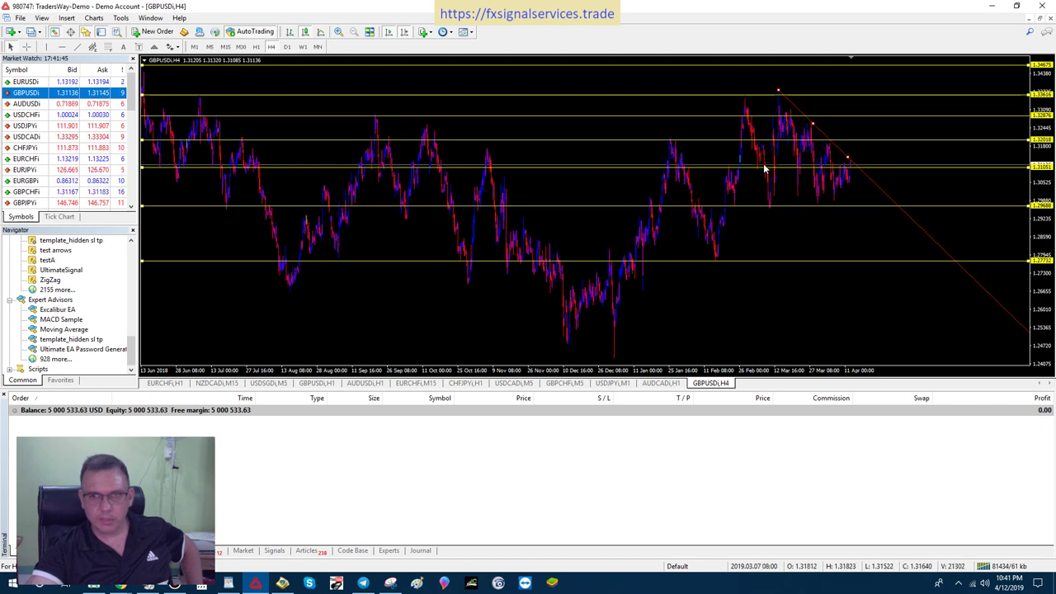
Step: Raise the 1.29688 horizontal line to about 1.29875, along the late-March 2019 lows
{"action": "mouse_move", "coordinate": [770, 206]}
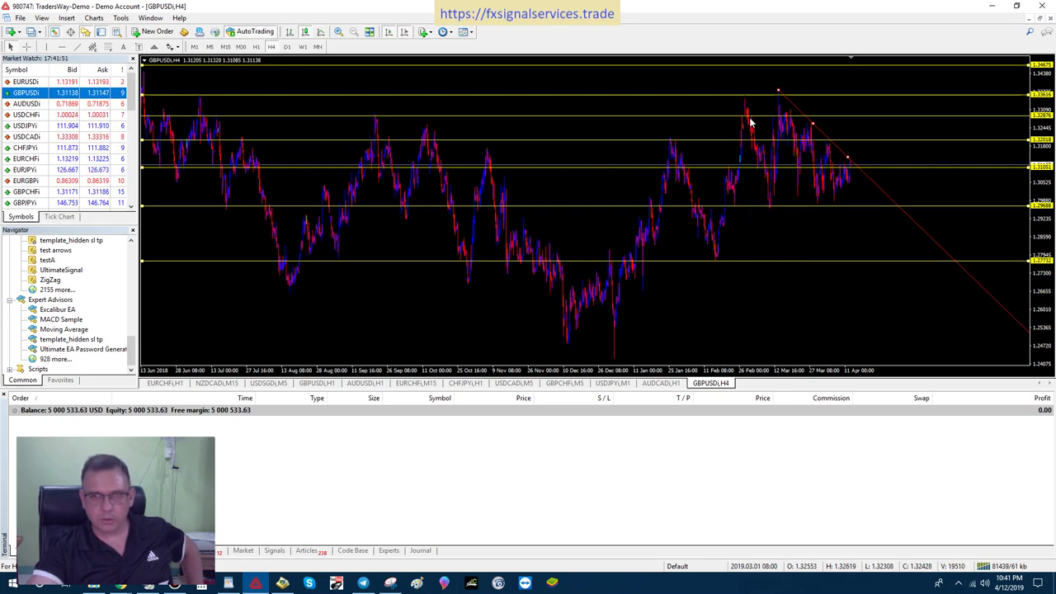
{"action": "mouse_move", "coordinate": [749, 122]}
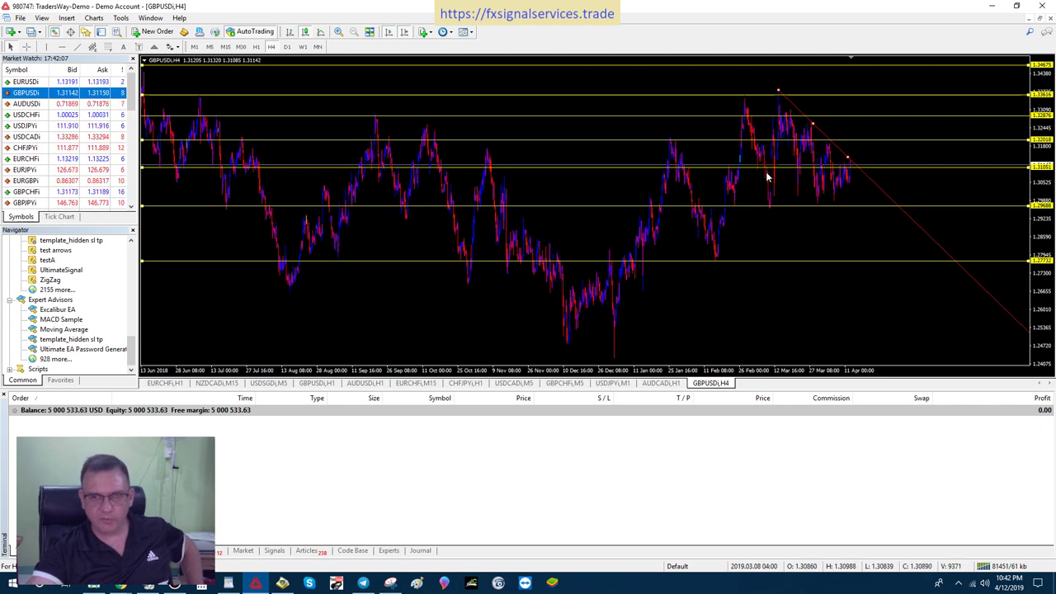
{"action": "mouse_move", "coordinate": [767, 179]}
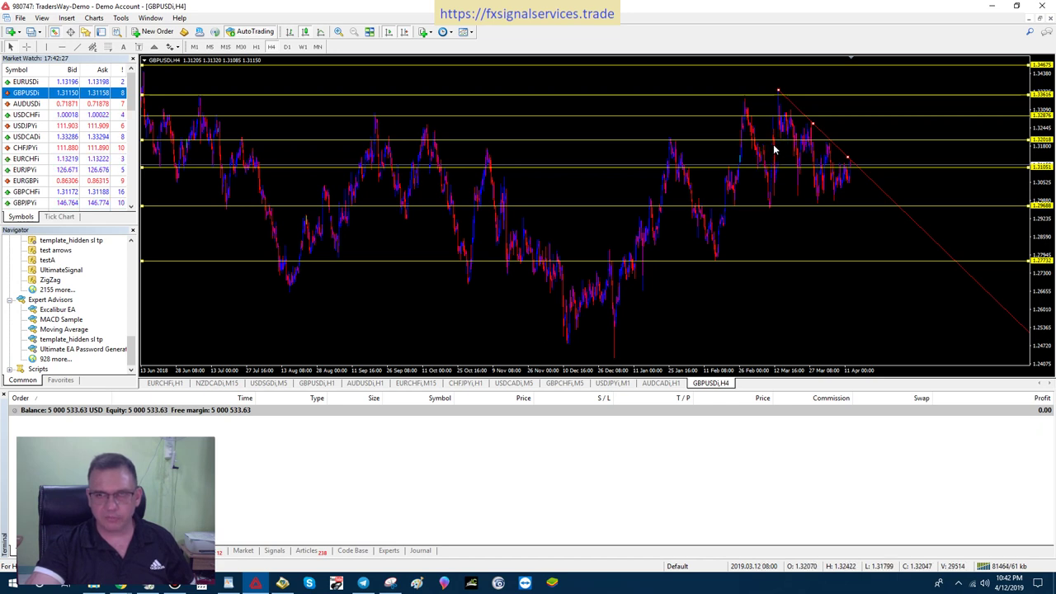
{"action": "mouse_move", "coordinate": [774, 149]}
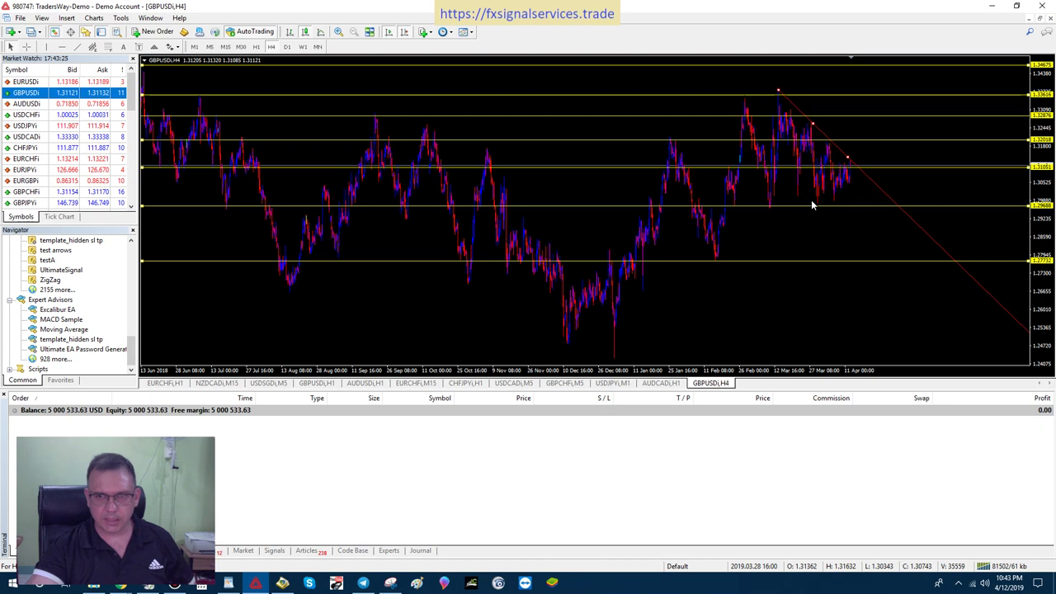
{"action": "mouse_move", "coordinate": [799, 206]}
{"action": "left_mouse_down"}
{"action": "mouse_move", "coordinate": [816, 203]}
{"action": "mouse_move", "coordinate": [807, 204]}
{"action": "left_mouse_up"}
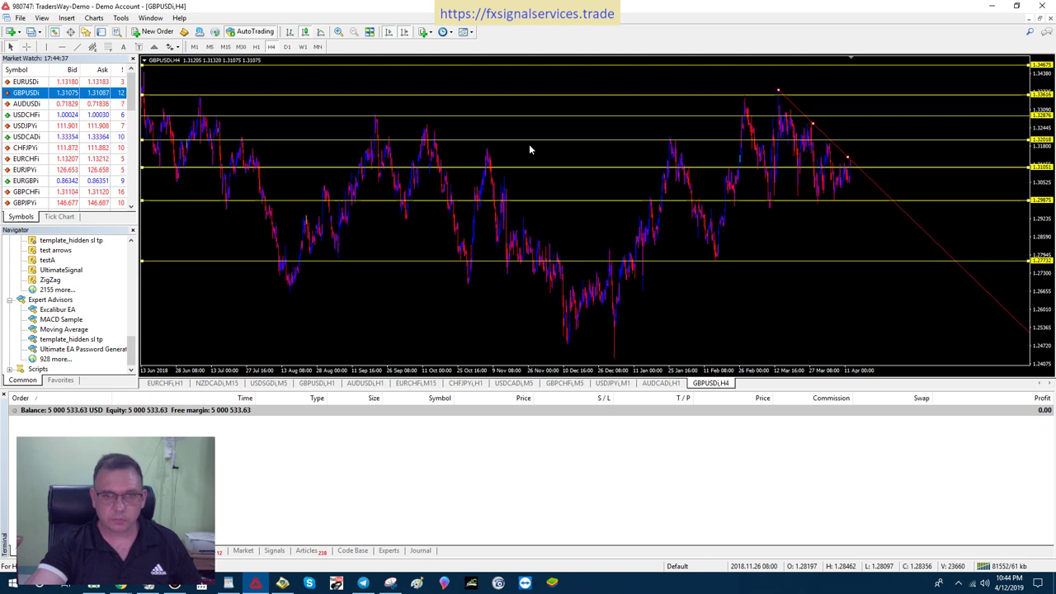
Step: Draw a red descending trendline from the early-November 2018 high to 20 December 2018, at about 1.262
{"action": "left_click", "coordinate": [78, 46]}
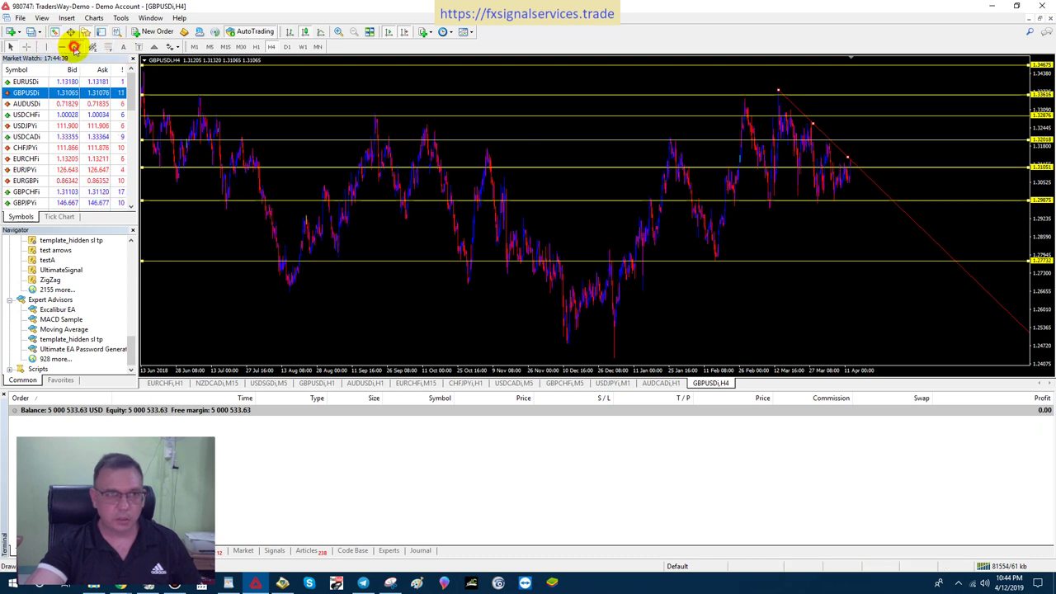
{"action": "mouse_move", "coordinate": [487, 149]}
{"action": "left_mouse_down"}
{"action": "mouse_move", "coordinate": [505, 192]}
{"action": "mouse_move", "coordinate": [528, 203]}
{"action": "mouse_move", "coordinate": [589, 303]}
{"action": "left_mouse_up"}
{"action": "right_click", "coordinate": [589, 304]}
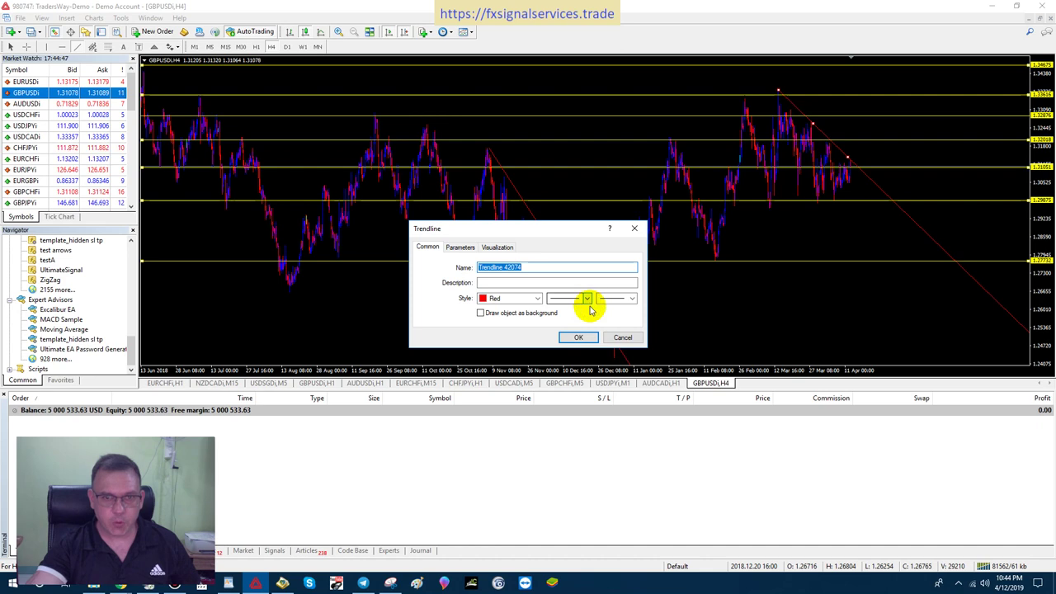
{"action": "left_click", "coordinate": [580, 335]}
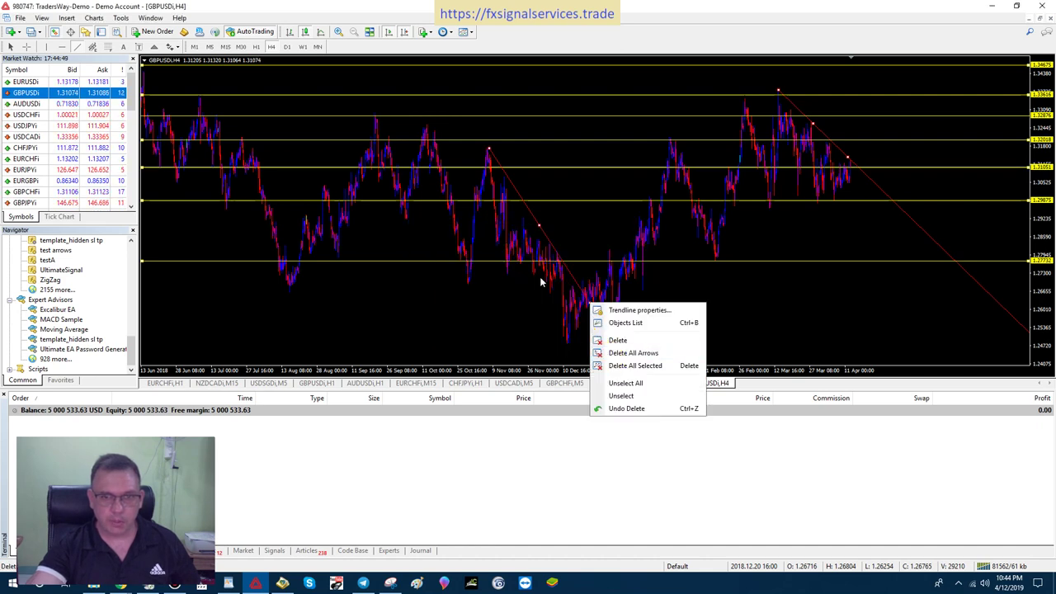
{"action": "left_click", "coordinate": [551, 190]}
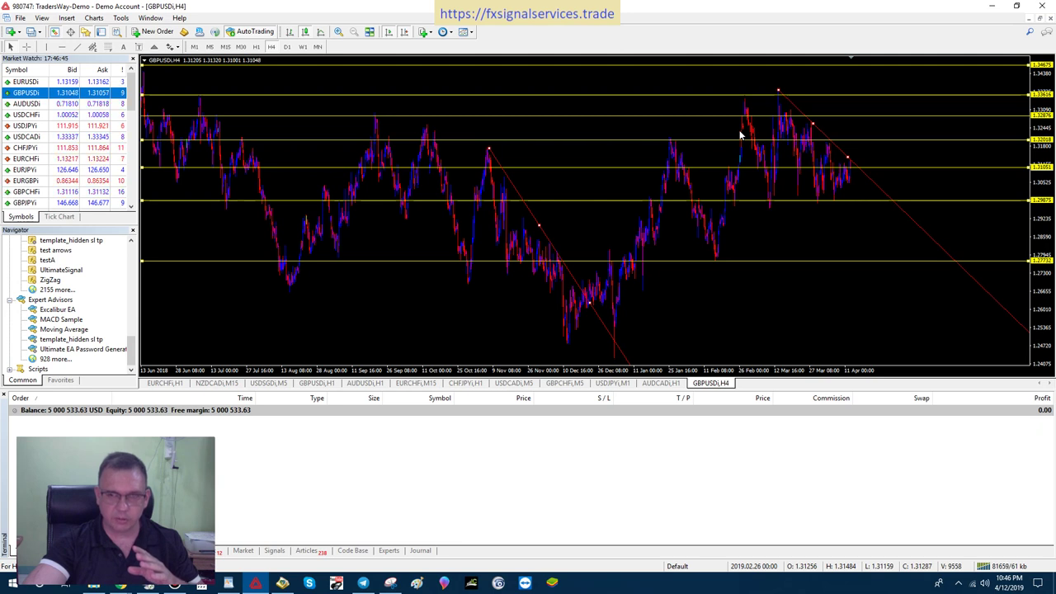
{"action": "mouse_move", "coordinate": [744, 130]}
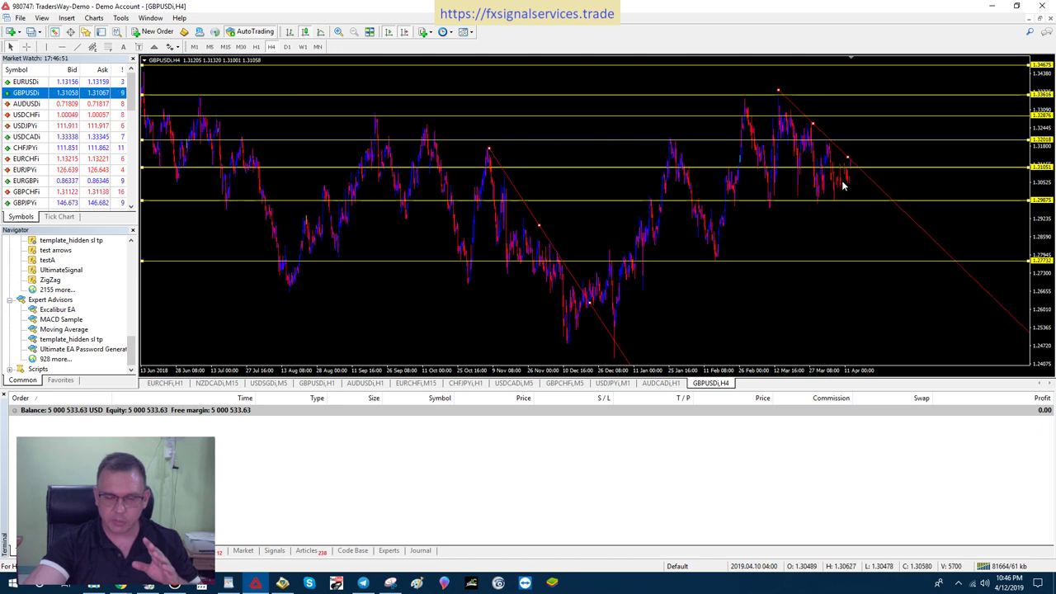
{"action": "mouse_move", "coordinate": [843, 184]}
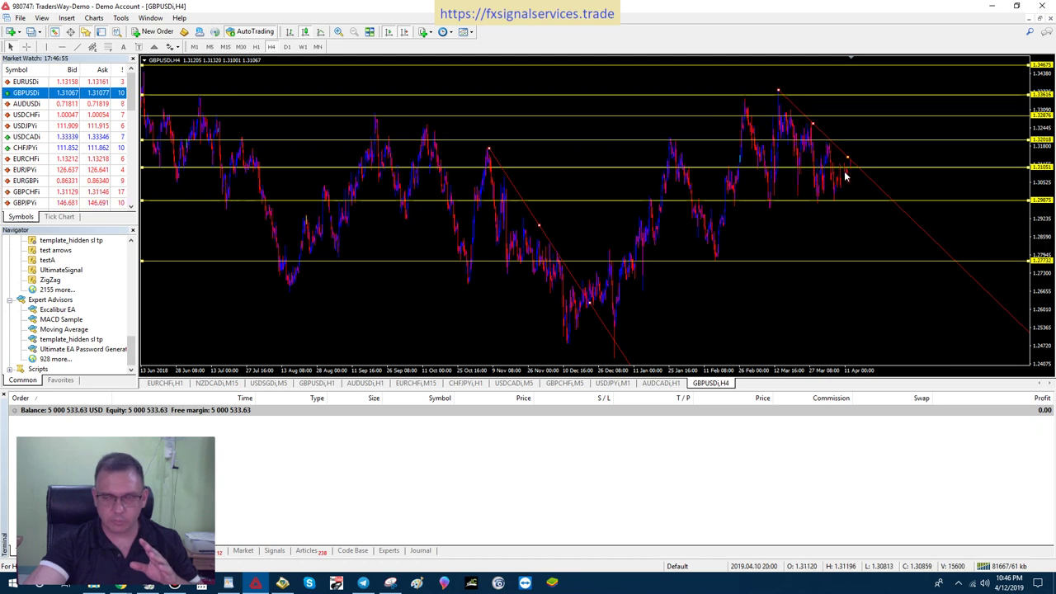
{"action": "mouse_move", "coordinate": [866, 205]}
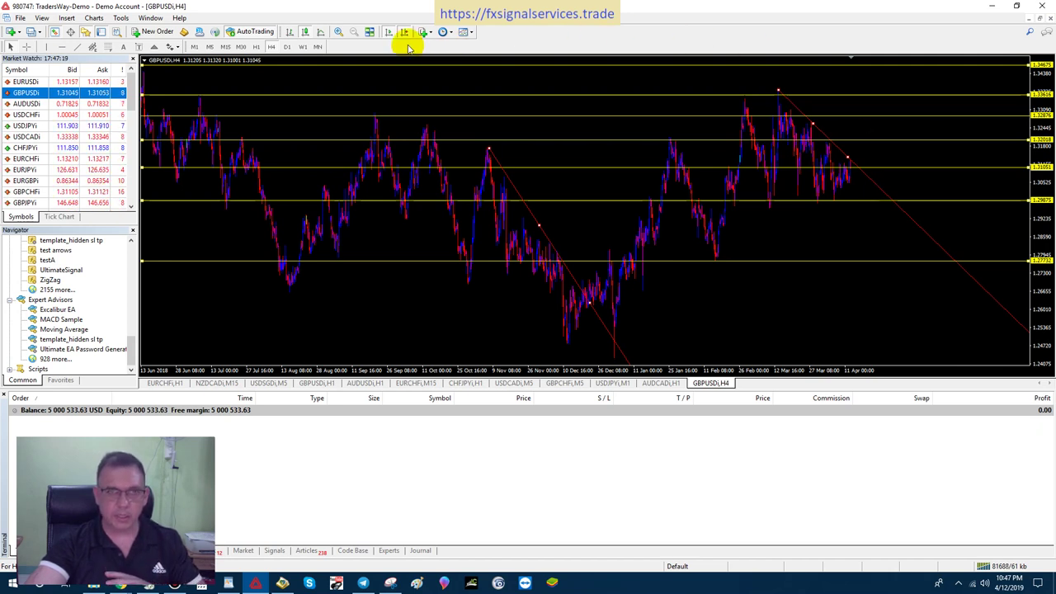
Step: Switch the GBPUSD chart to the weekly timeframe and delete all horizontal lines and trendlines from its object list
{"action": "left_click", "coordinate": [304, 46]}
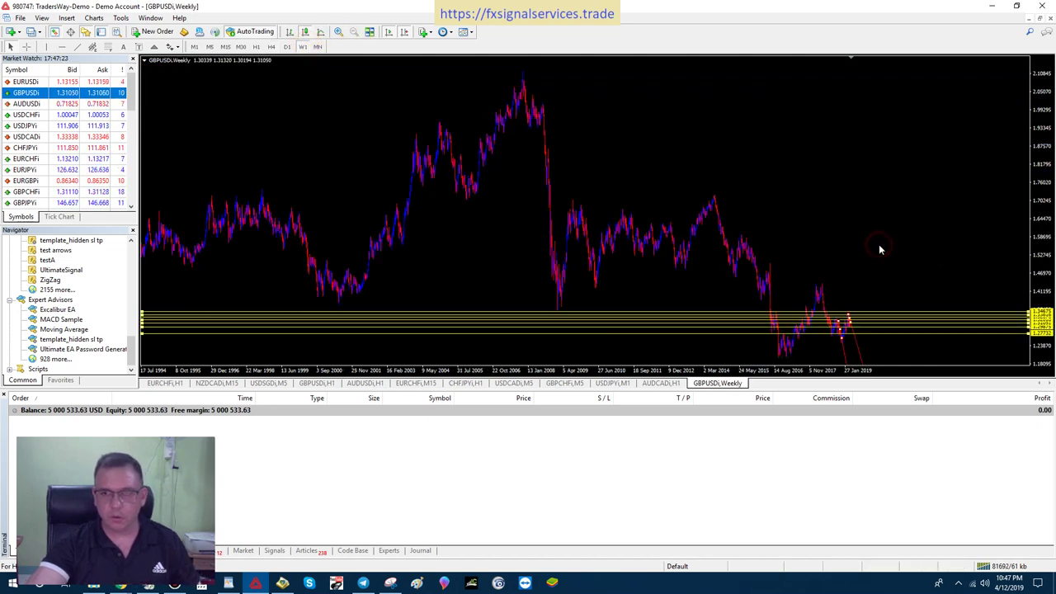
{"action": "right_click", "coordinate": [848, 226]}
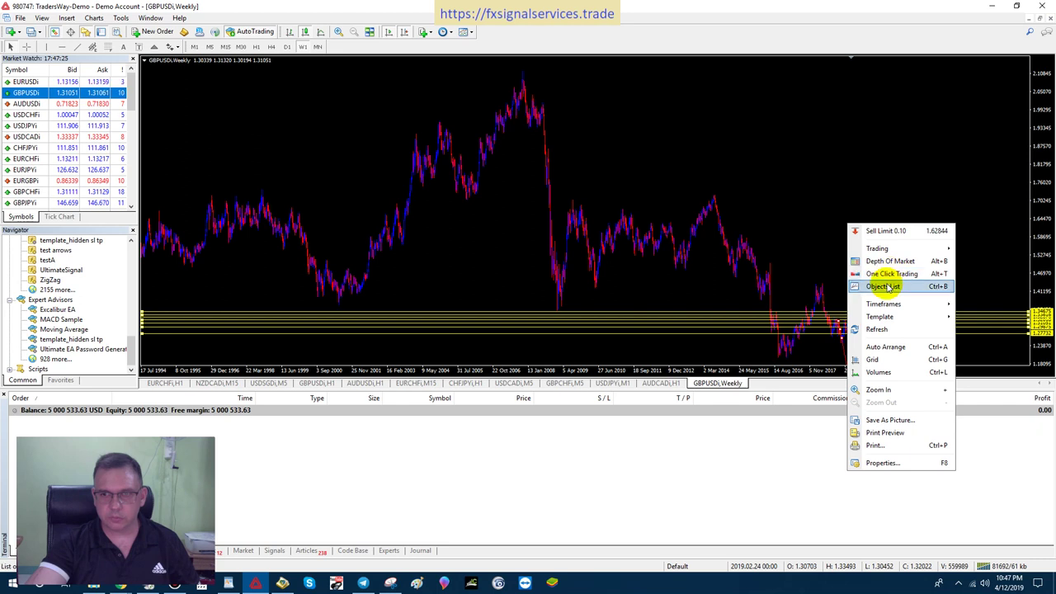
{"action": "left_click", "coordinate": [883, 286]}
{"action": "left_click", "coordinate": [256, 169]}
{"action": "left_click", "coordinate": [349, 186]}
{"action": "left_click", "coordinate": [349, 186]}
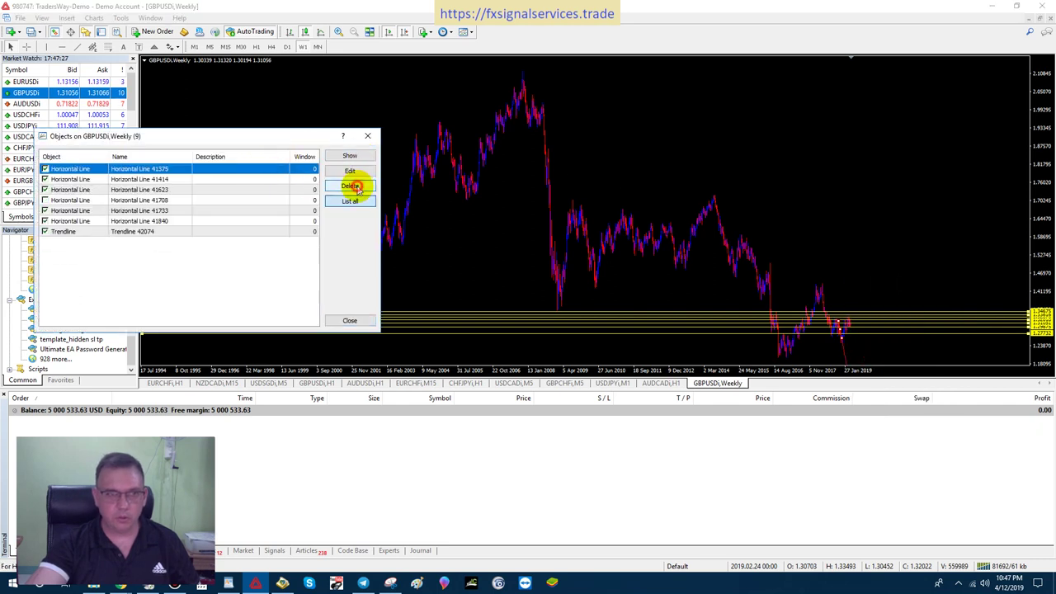
{"action": "left_click", "coordinate": [351, 186]}
{"action": "left_click", "coordinate": [351, 187]}
{"action": "left_click", "coordinate": [352, 188]}
{"action": "left_click", "coordinate": [353, 187]}
{"action": "left_click", "coordinate": [353, 188]}
{"action": "left_click", "coordinate": [353, 187]}
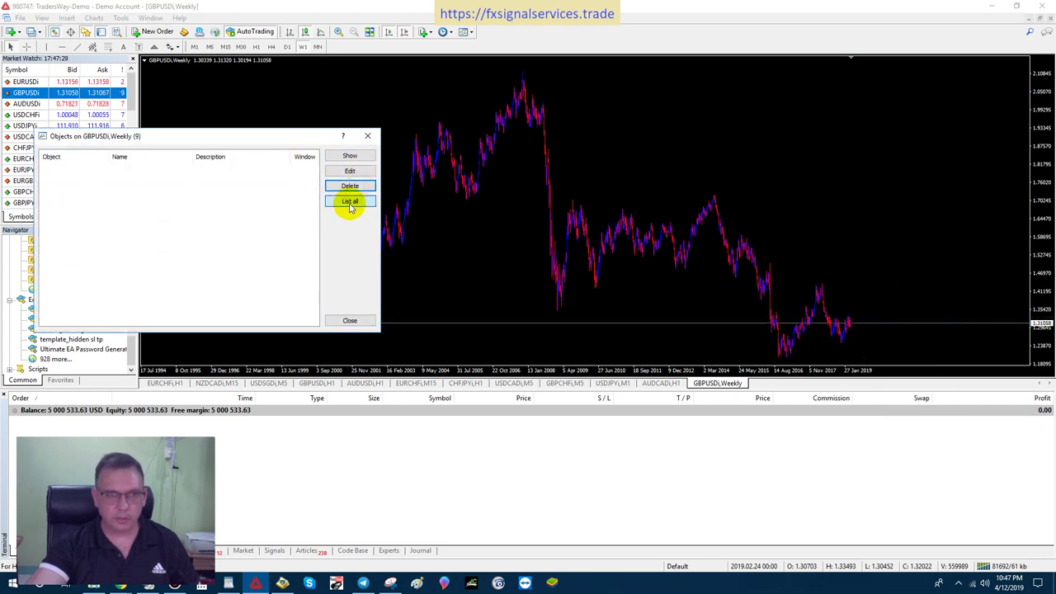
{"action": "left_click", "coordinate": [350, 321]}
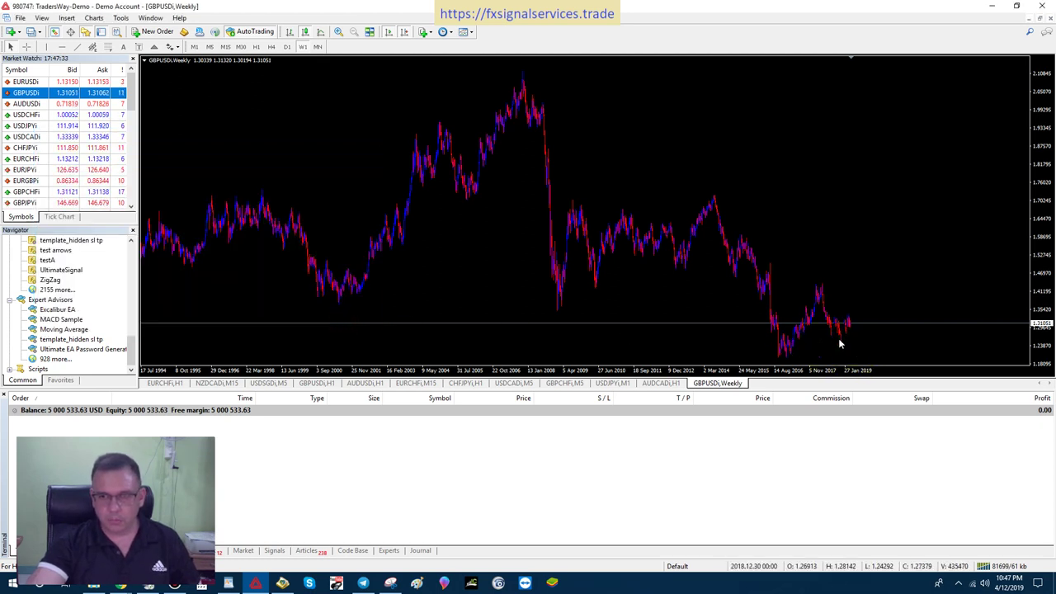
Step: Apply the Excalibur Trend Indicator template and draw a red rising trendline from the December 2018 low along the February 2019 low
{"action": "left_click", "coordinate": [464, 33]}
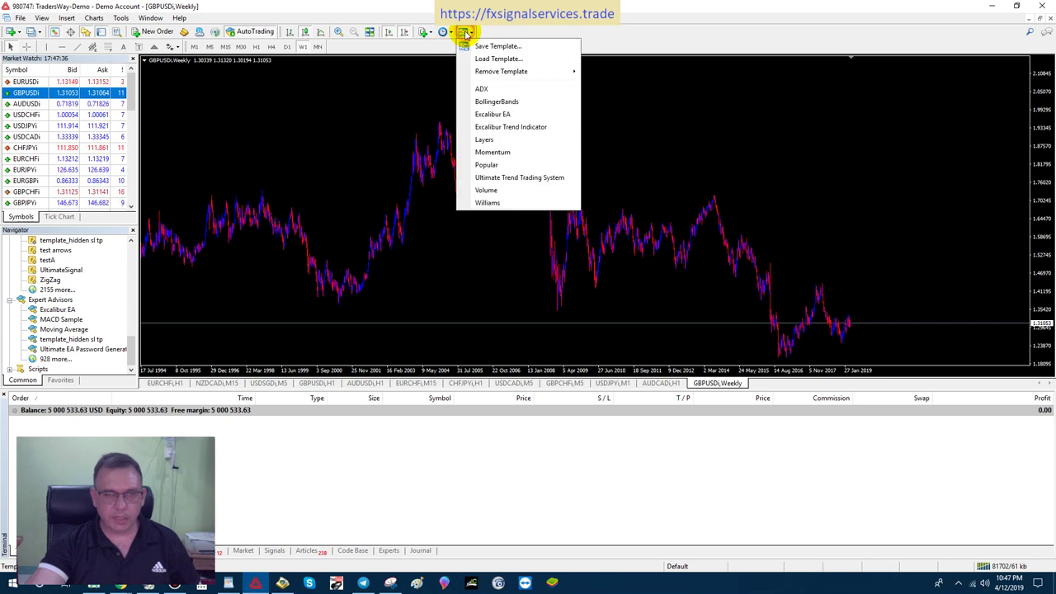
{"action": "left_click", "coordinate": [493, 127]}
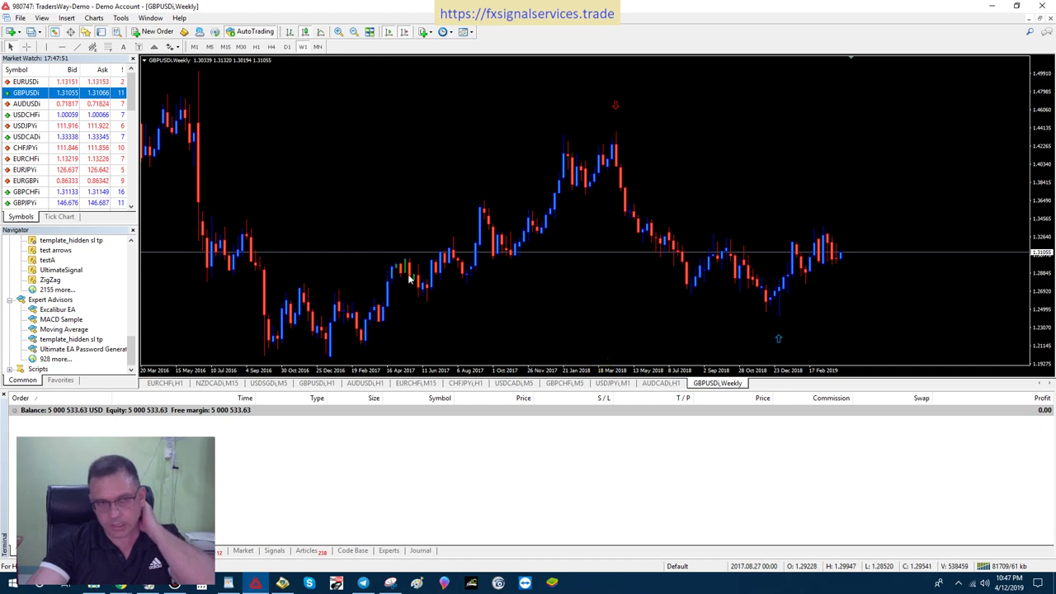
{"action": "left_click", "coordinate": [78, 46]}
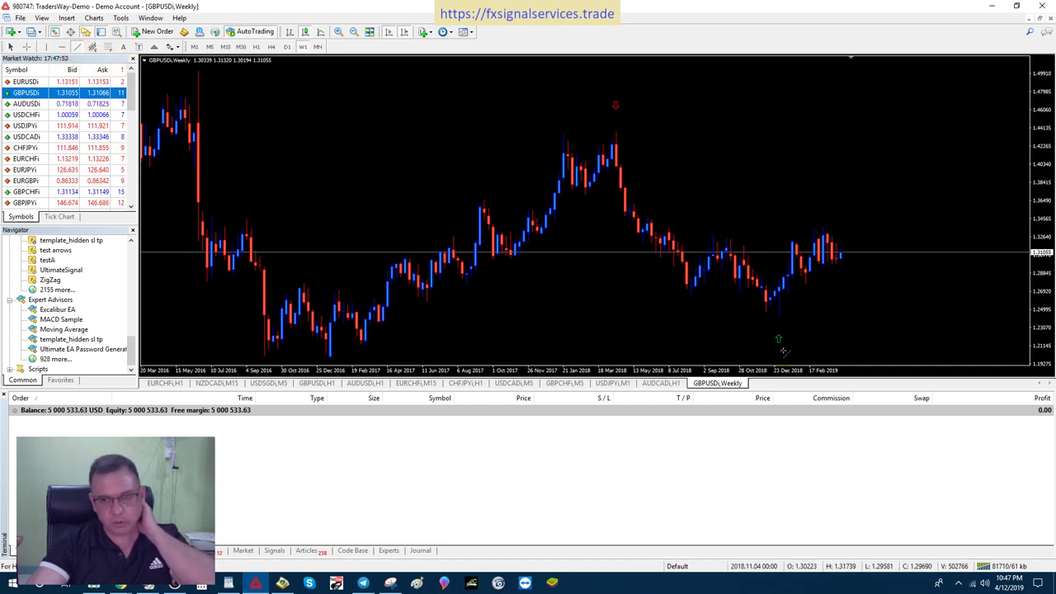
{"action": "left_click_drag", "start_coordinate": [766, 309], "coordinate": [854, 251]}
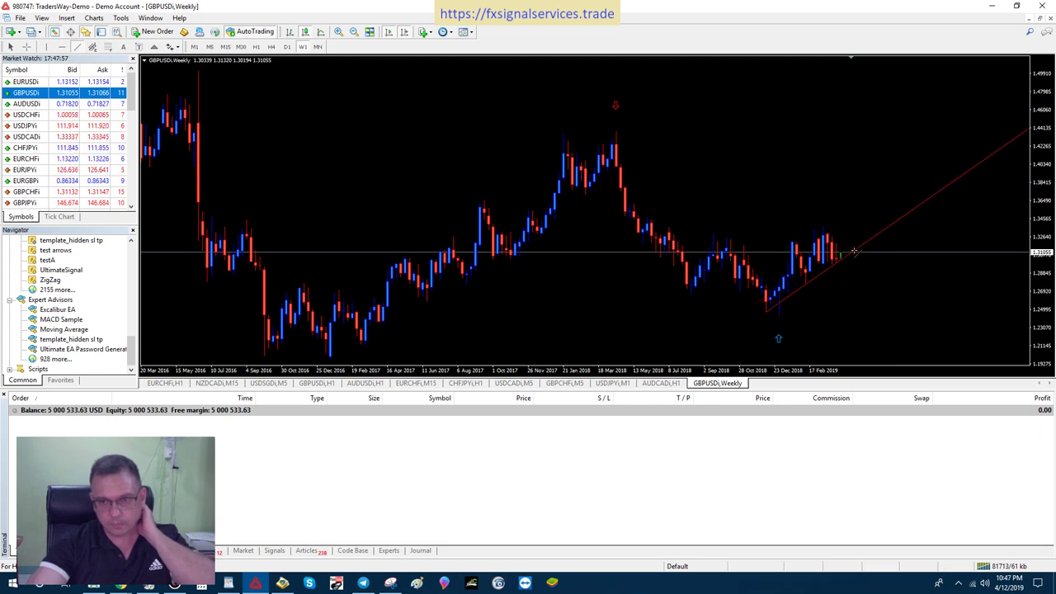
{"action": "left_click", "coordinate": [568, 336]}
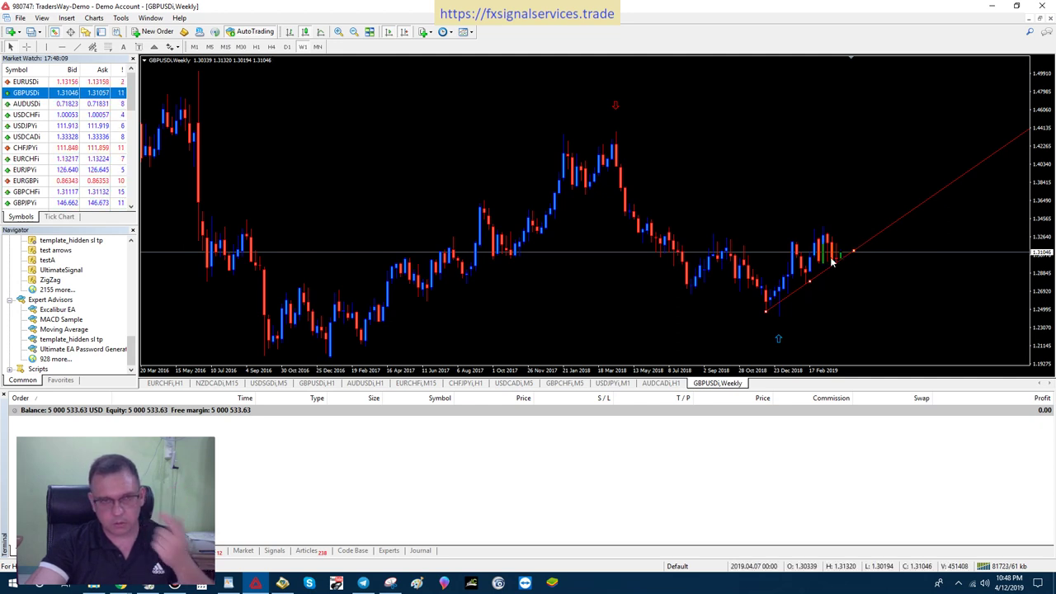
Step: On the H4 timeframe, draw a red descending trendline from the 13 March 2019 high to the latest candles on 12 April
{"action": "left_click", "coordinate": [270, 47]}
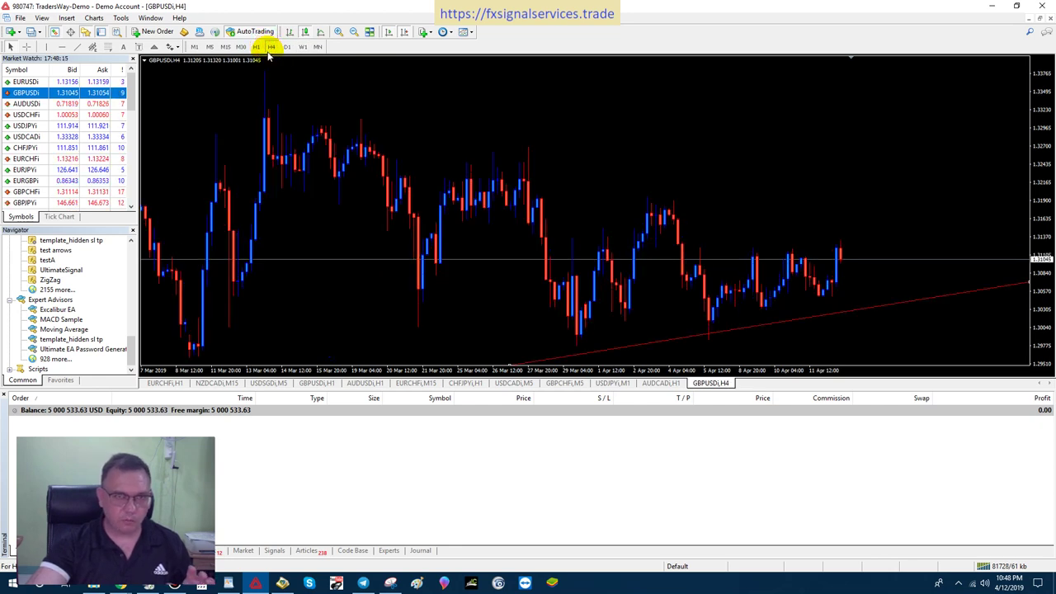
{"action": "left_click", "coordinate": [354, 32]}
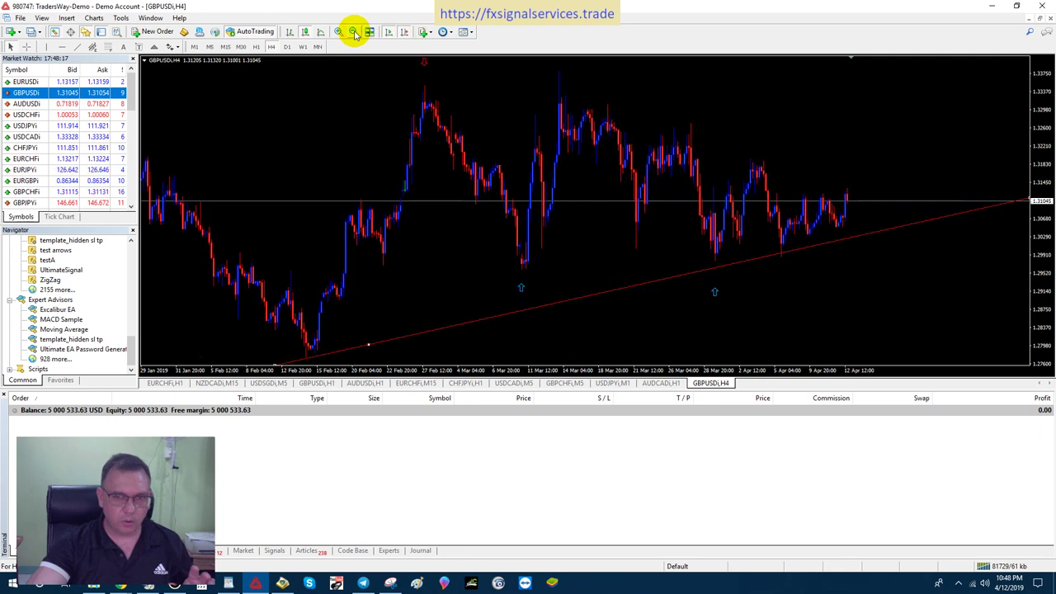
{"action": "left_click", "coordinate": [354, 31]}
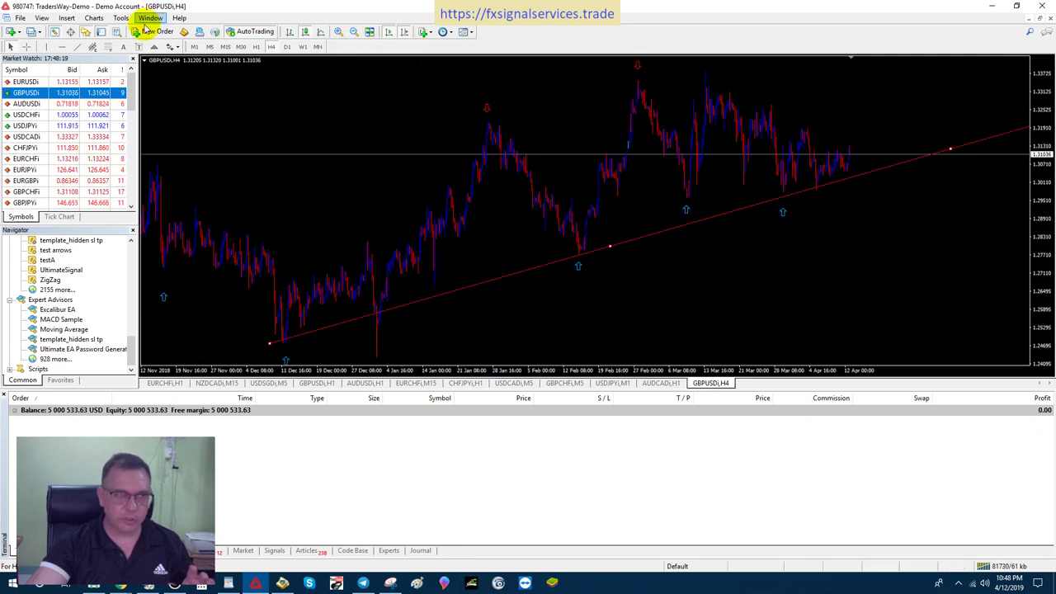
{"action": "left_click", "coordinate": [71, 50]}
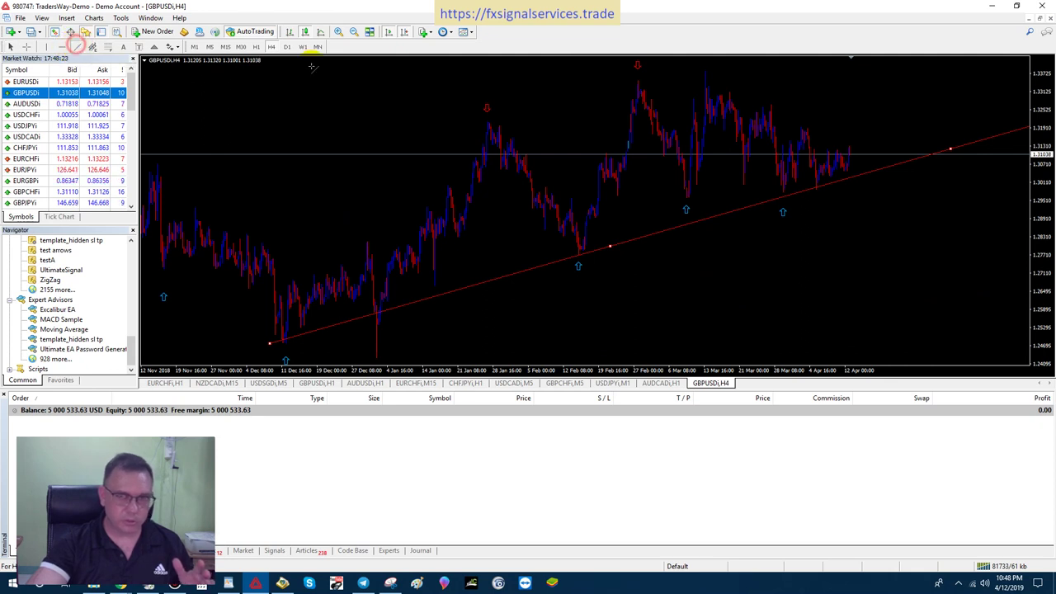
{"action": "mouse_move", "coordinate": [707, 72]}
{"action": "left_mouse_down"}
{"action": "mouse_move", "coordinate": [874, 142]}
{"action": "mouse_move", "coordinate": [844, 146]}
{"action": "left_mouse_up"}
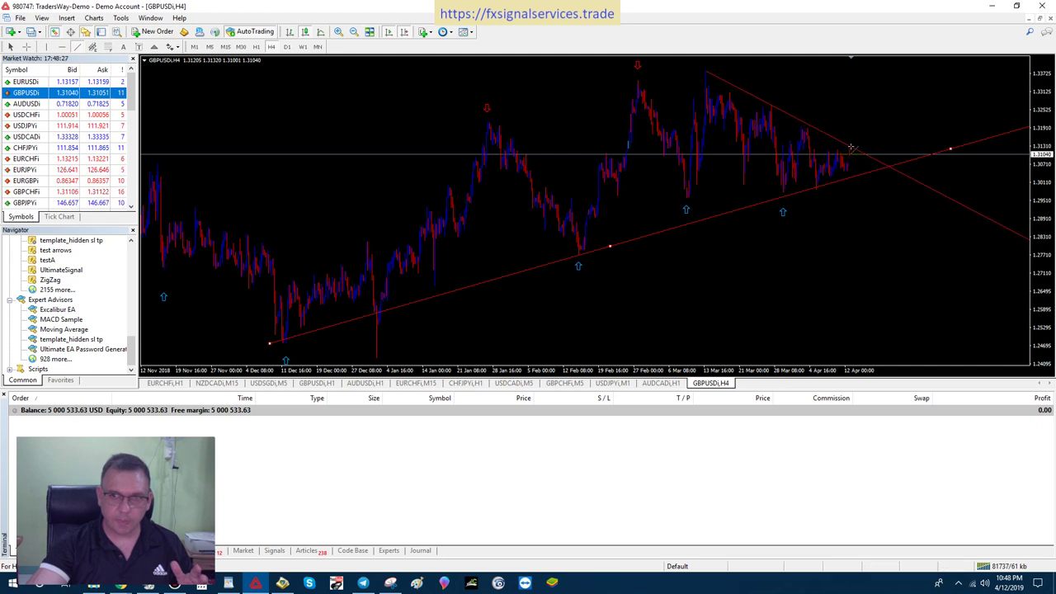
{"action": "left_click", "coordinate": [579, 337]}
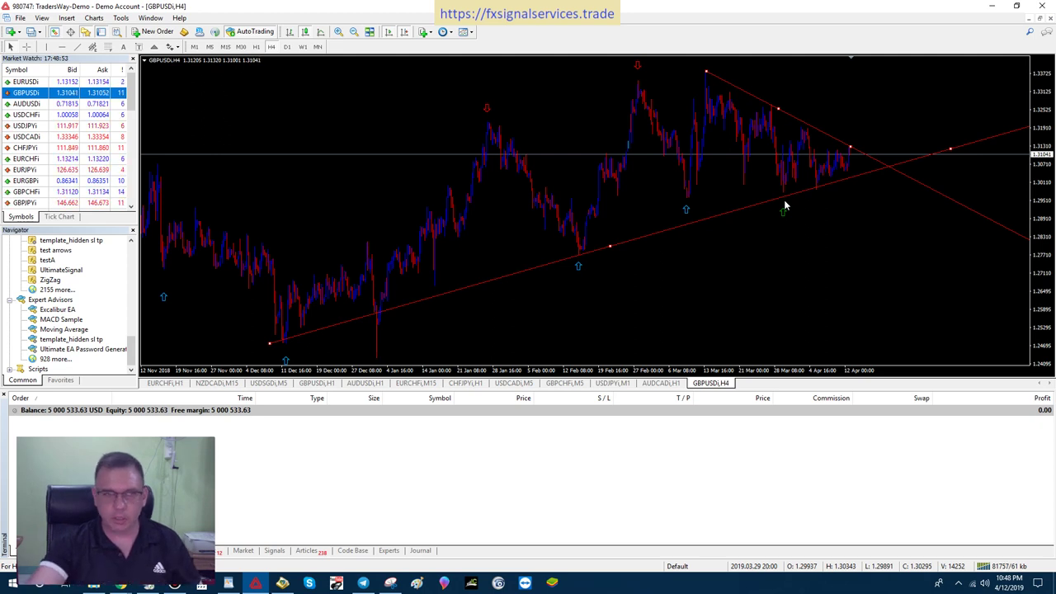
Step: Place a yellow horizontal line at about 1.2966, along the March 2019 lows on the H4 chart
{"action": "left_click", "coordinate": [61, 48]}
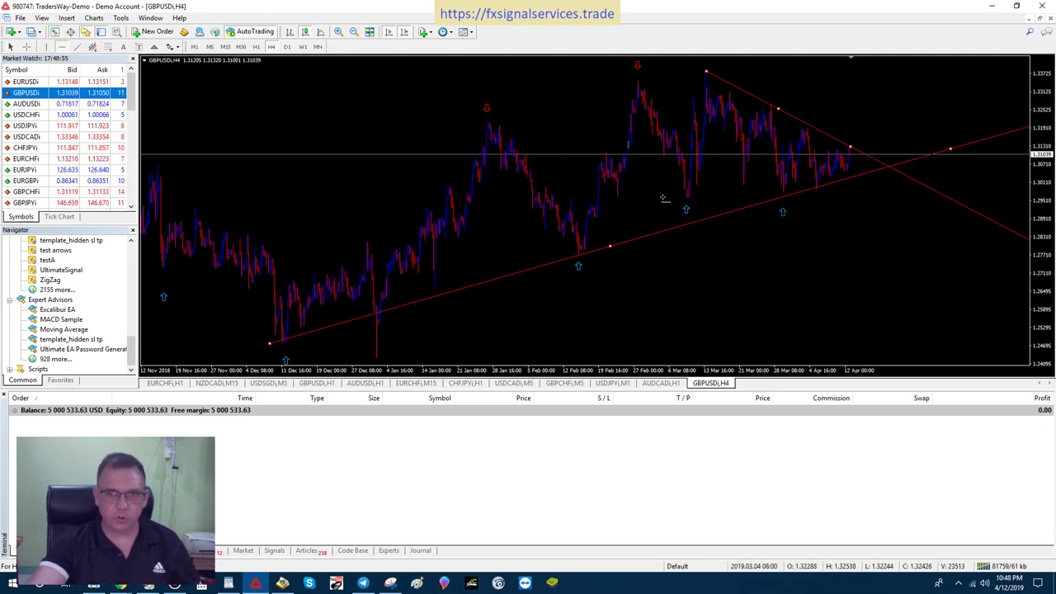
{"action": "left_click", "coordinate": [691, 197]}
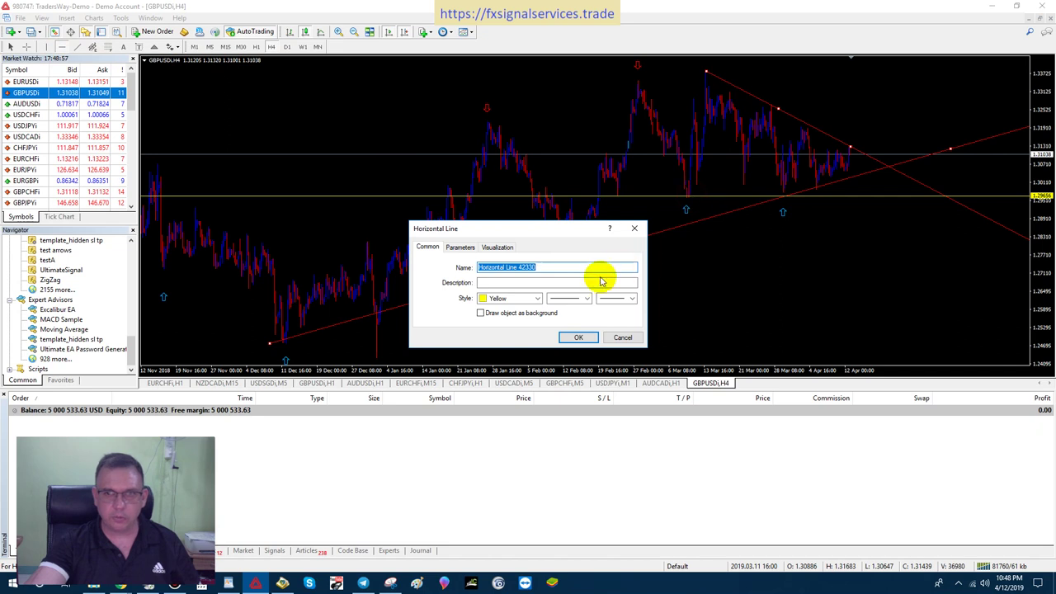
{"action": "left_click", "coordinate": [578, 334]}
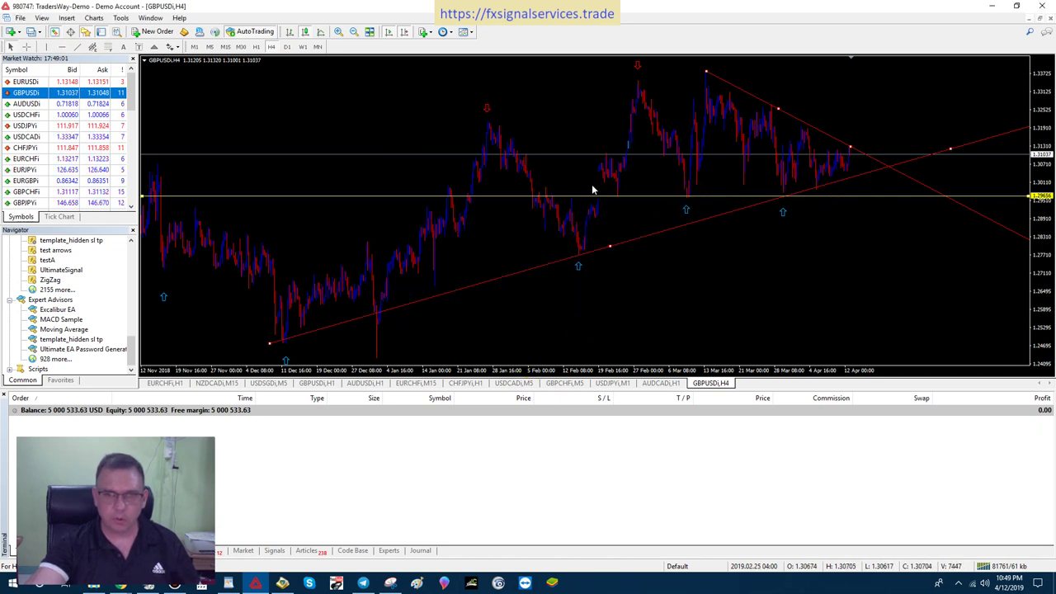
Step: Shift the red rising trendline along its slope so it starts in early January 2019 and still follows the February low
{"action": "left_click", "coordinate": [752, 195]}
{"action": "double_click", "coordinate": [752, 197]}
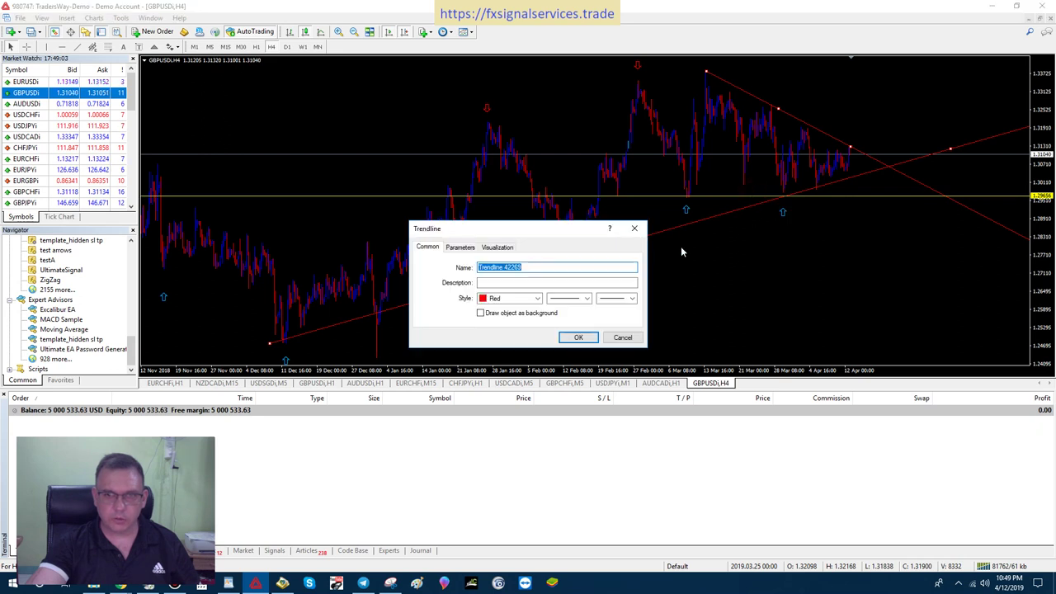
{"action": "left_click", "coordinate": [625, 339]}
{"action": "left_click_drag", "start_coordinate": [748, 201], "coordinate": [752, 211]}
{"action": "left_click", "coordinate": [747, 198]}
Step: Move the yellow horizontal line under the March lows up to about 1.2973
{"action": "left_click", "coordinate": [849, 198]}
{"action": "double_click", "coordinate": [849, 201]}
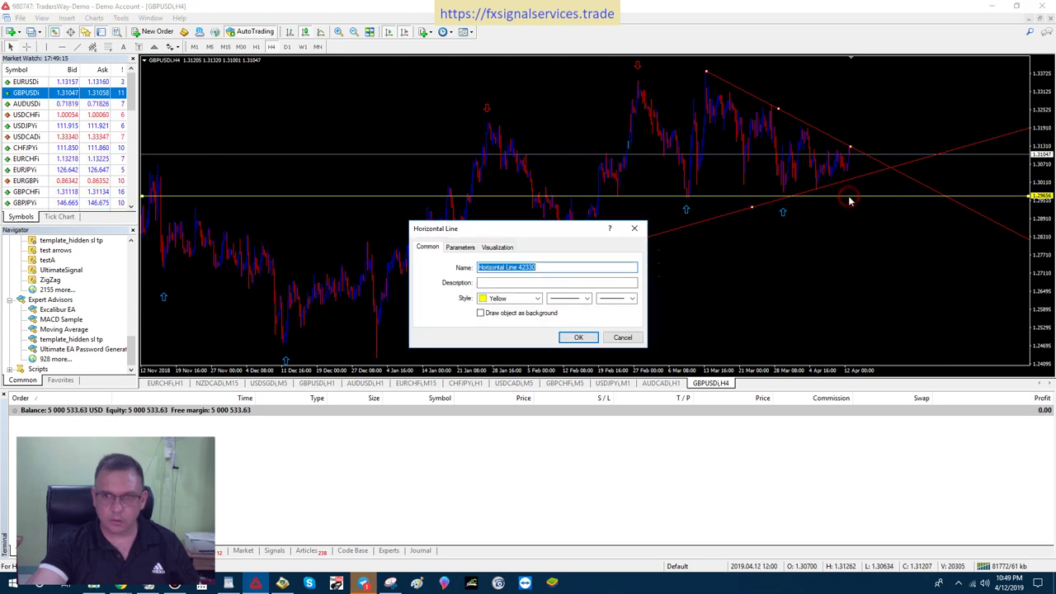
{"action": "left_click", "coordinate": [624, 337]}
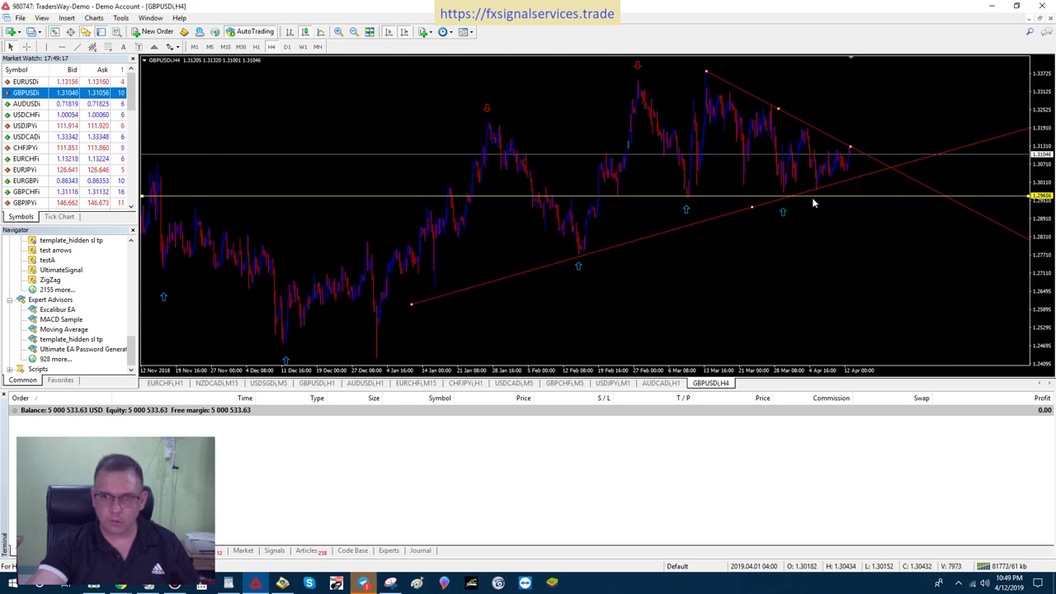
{"action": "left_click_drag", "start_coordinate": [835, 197], "coordinate": [833, 194]}
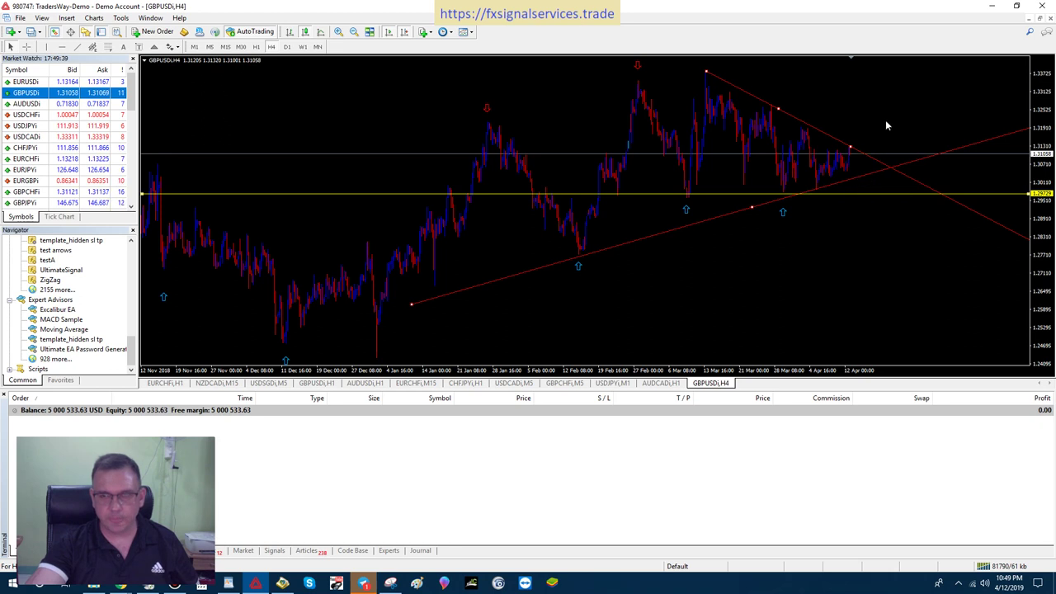
{"action": "left_click", "coordinate": [124, 48]}
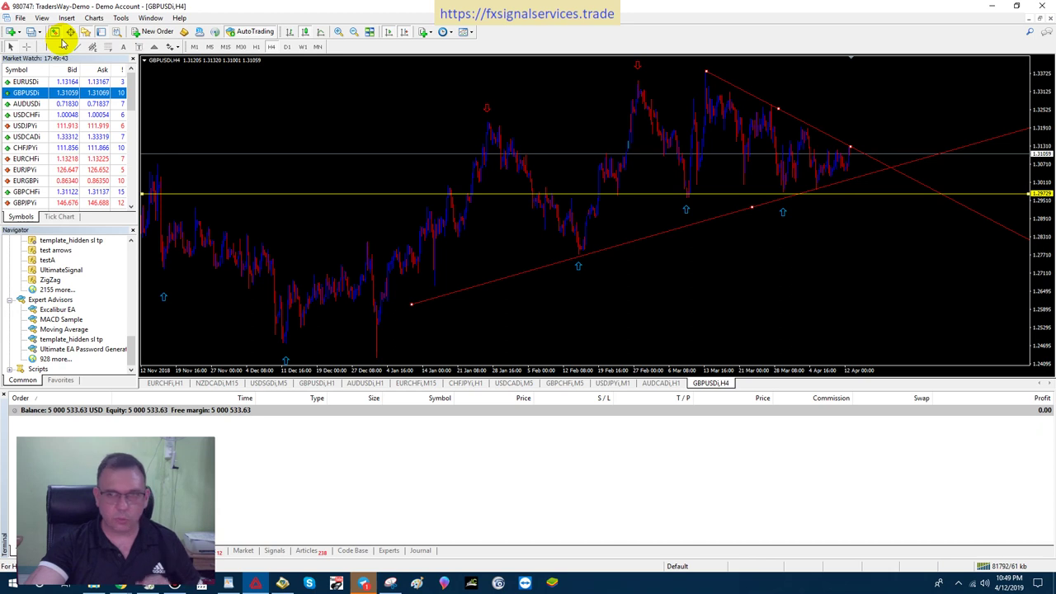
{"action": "left_click", "coordinate": [150, 33]}
{"action": "left_click", "coordinate": [485, 272]}
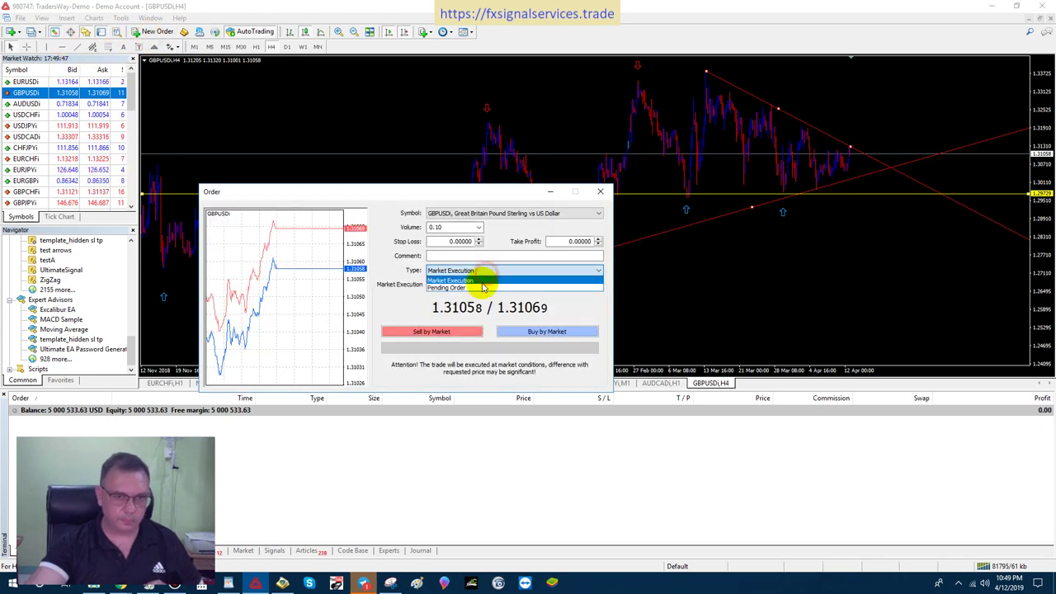
{"action": "left_click", "coordinate": [514, 332]}
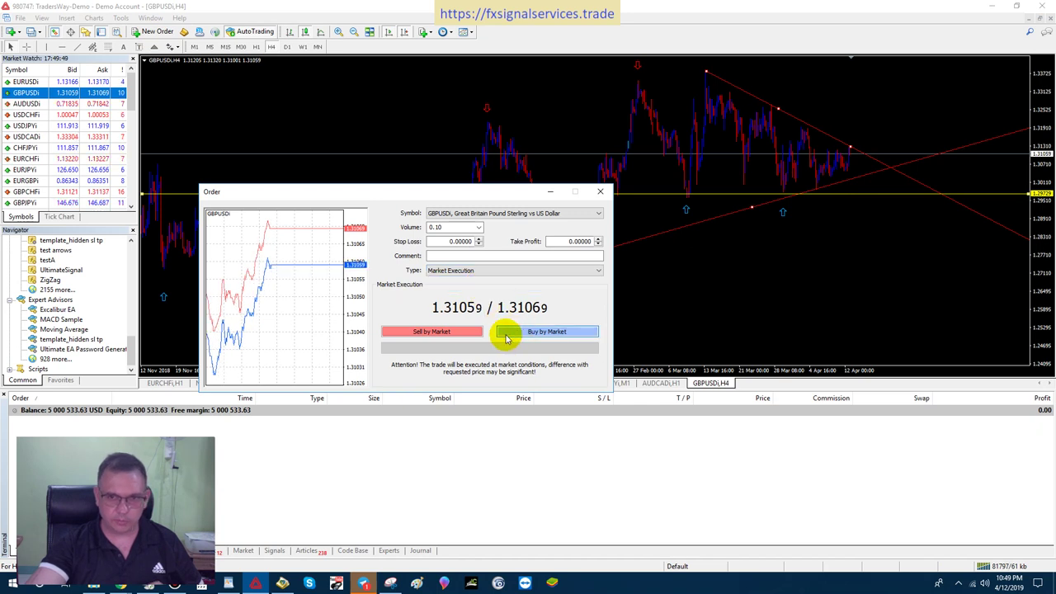
{"action": "left_click", "coordinate": [599, 193]}
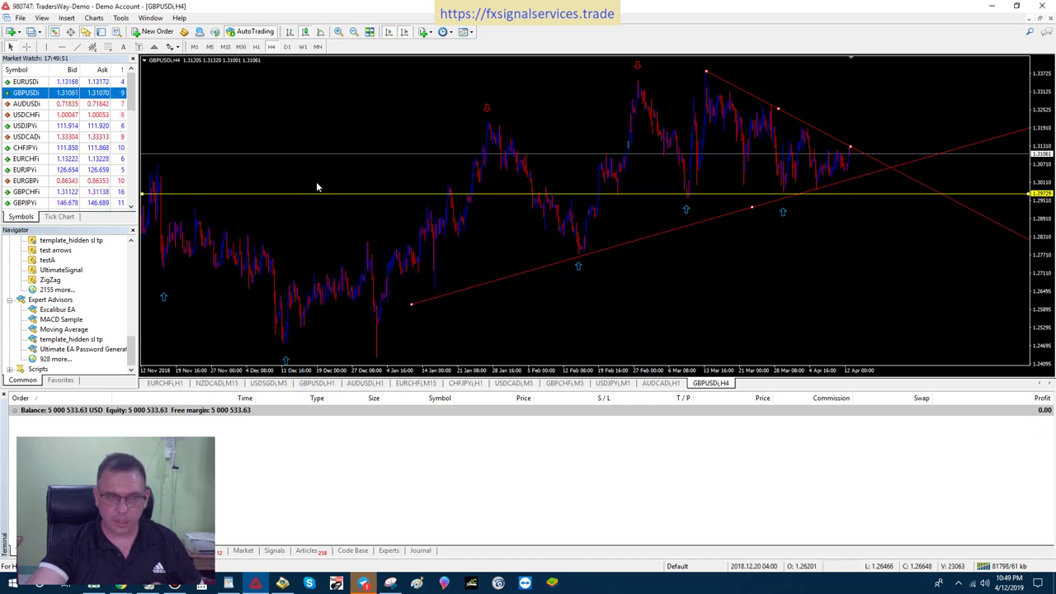
Step: Add a second yellow horizontal line at about 1.3022, above the existing support line near the April 2019 lows
{"action": "left_click", "coordinate": [66, 46]}
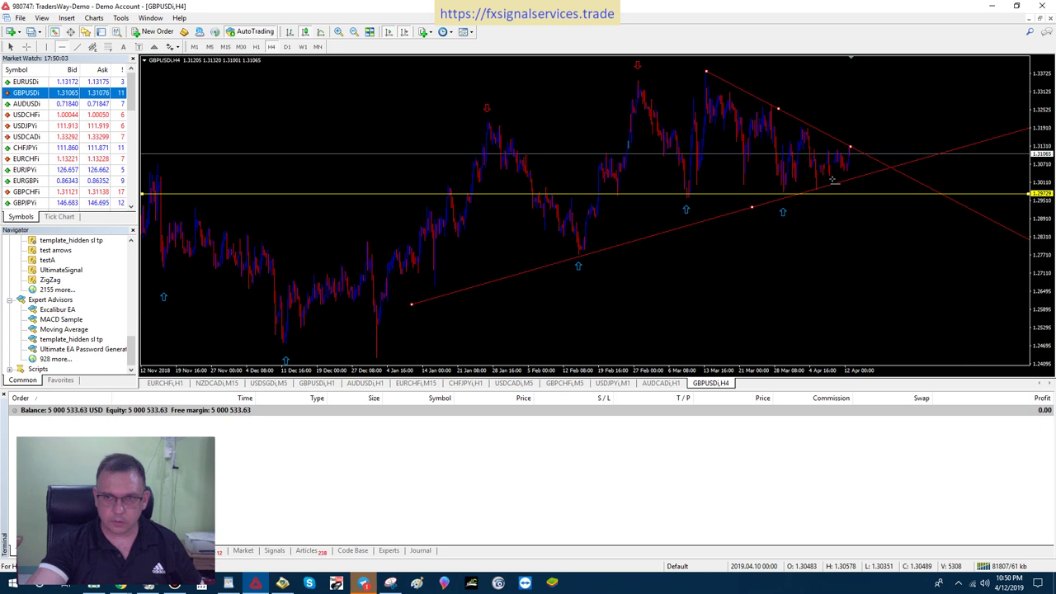
{"action": "left_click", "coordinate": [835, 179]}
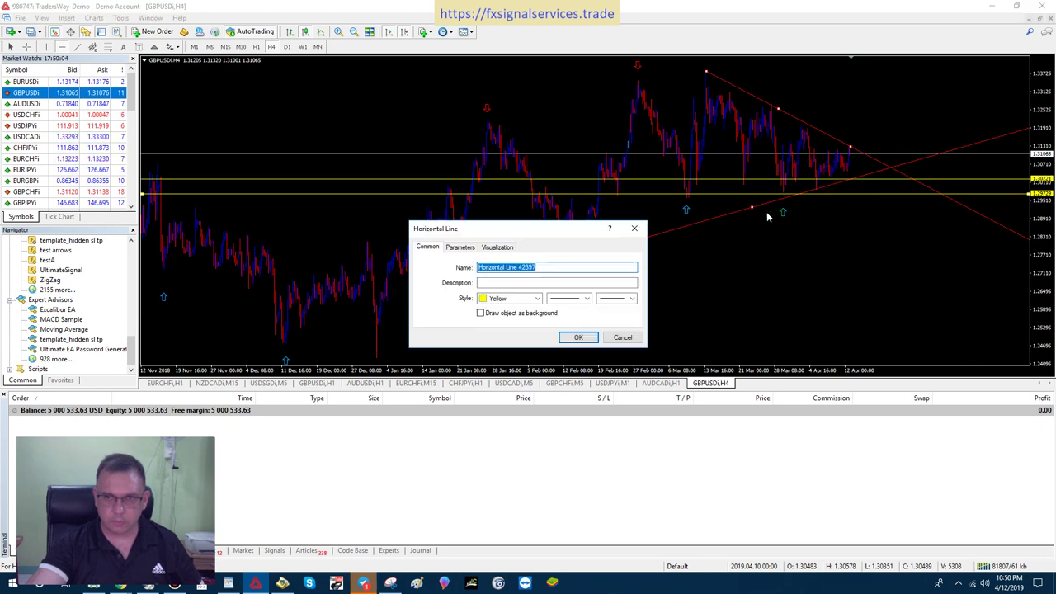
{"action": "left_click", "coordinate": [578, 338]}
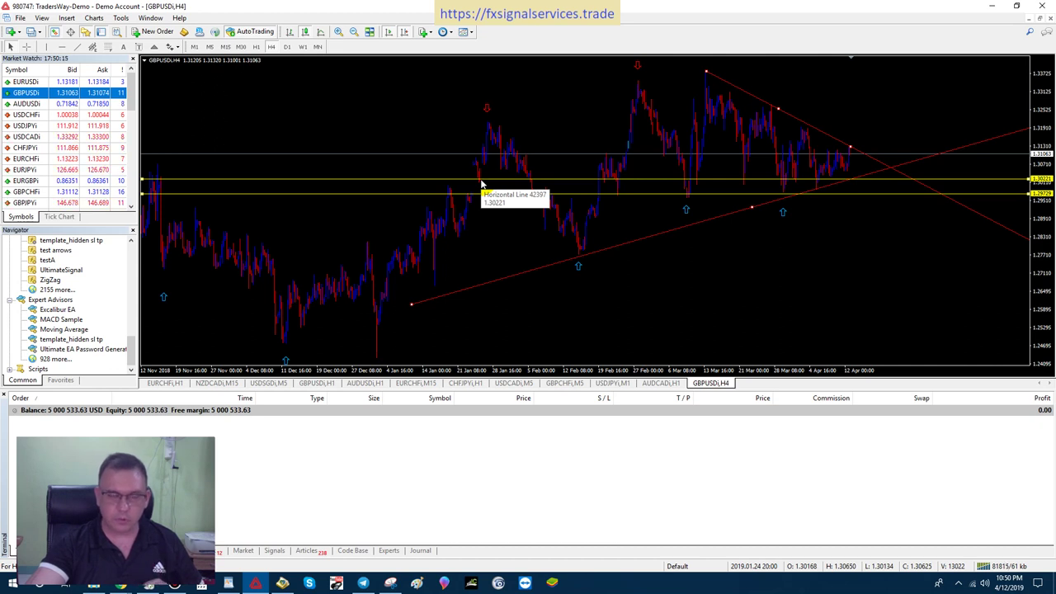
Step: Place a pending Buy Limit order for 0.10 lots of GBPUSD at 1.30221
{"action": "left_click", "coordinate": [140, 33]}
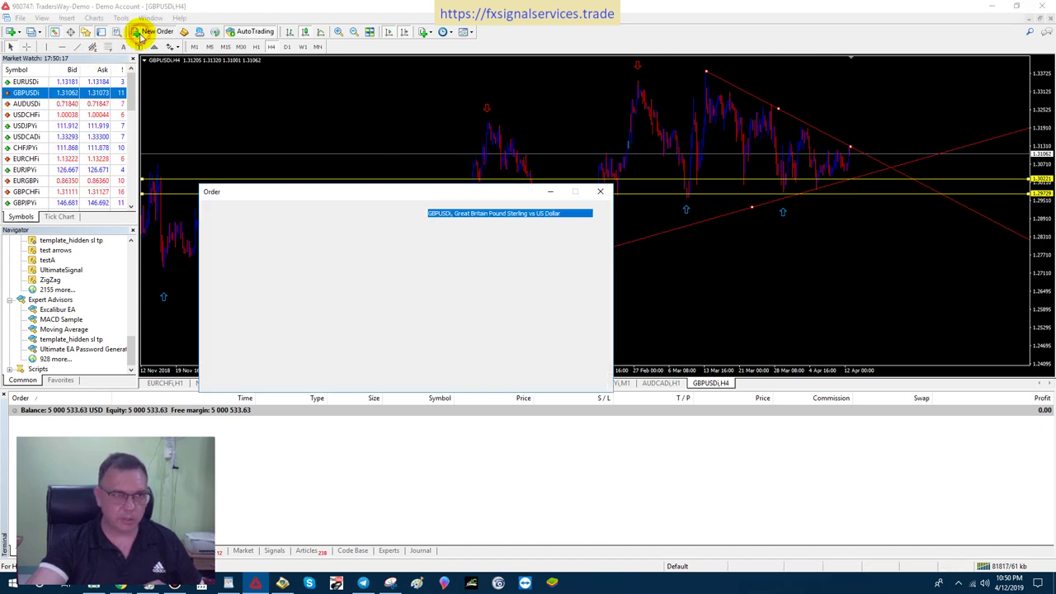
{"action": "left_click", "coordinate": [502, 271]}
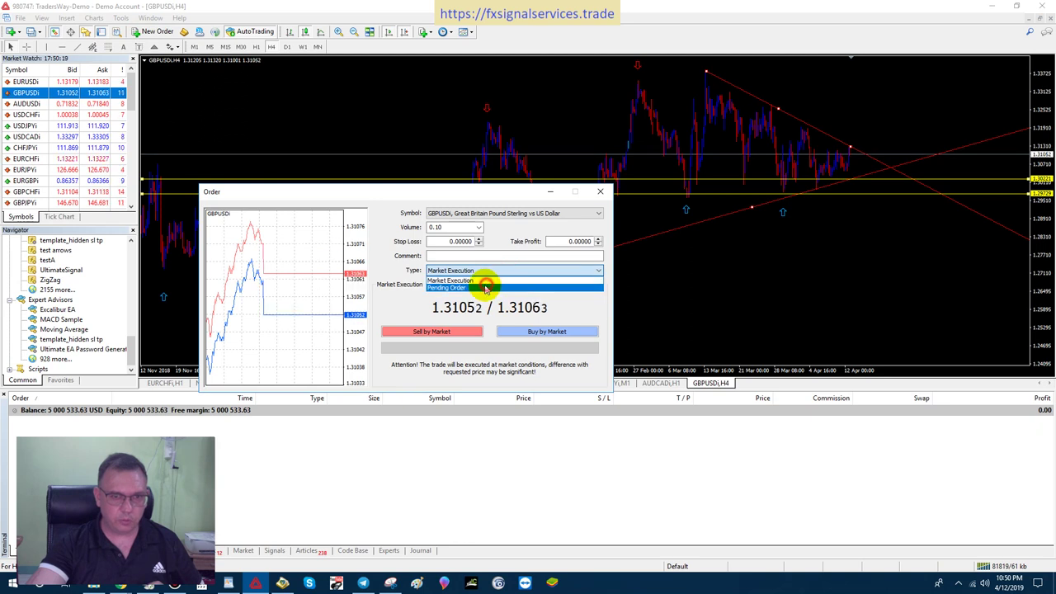
{"action": "left_click", "coordinate": [486, 288]}
{"action": "double_click", "coordinate": [482, 317]}
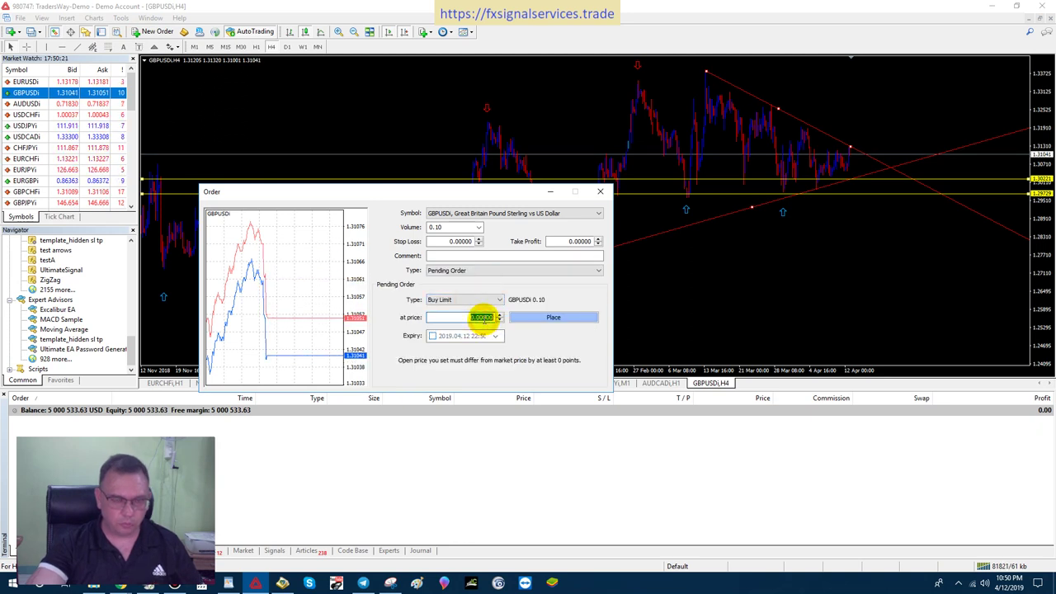
{"action": "type", "text": "1.30000"}
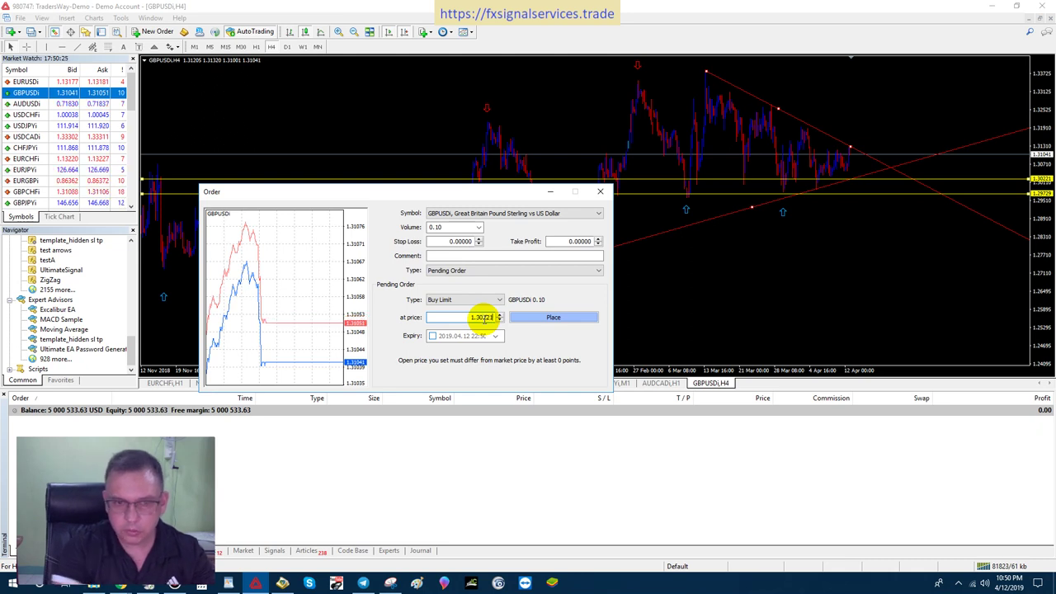
{"action": "left_click", "coordinate": [552, 319]}
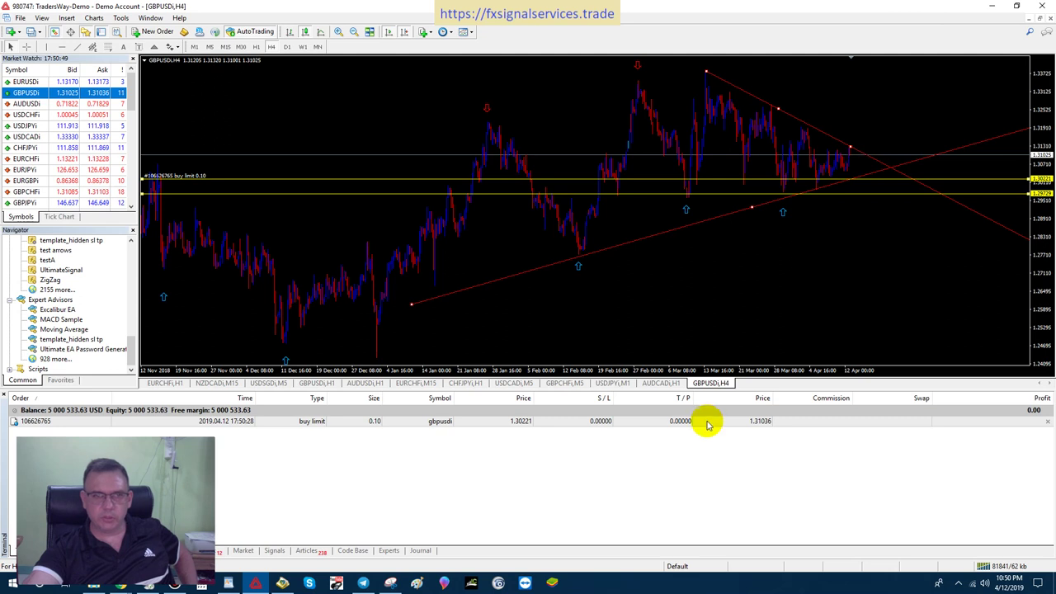
Step: On the weekly timeframe, add a yellow horizontal line at about 1.434 near the 2018 high, and return the chart to H4
{"action": "left_click", "coordinate": [302, 46]}
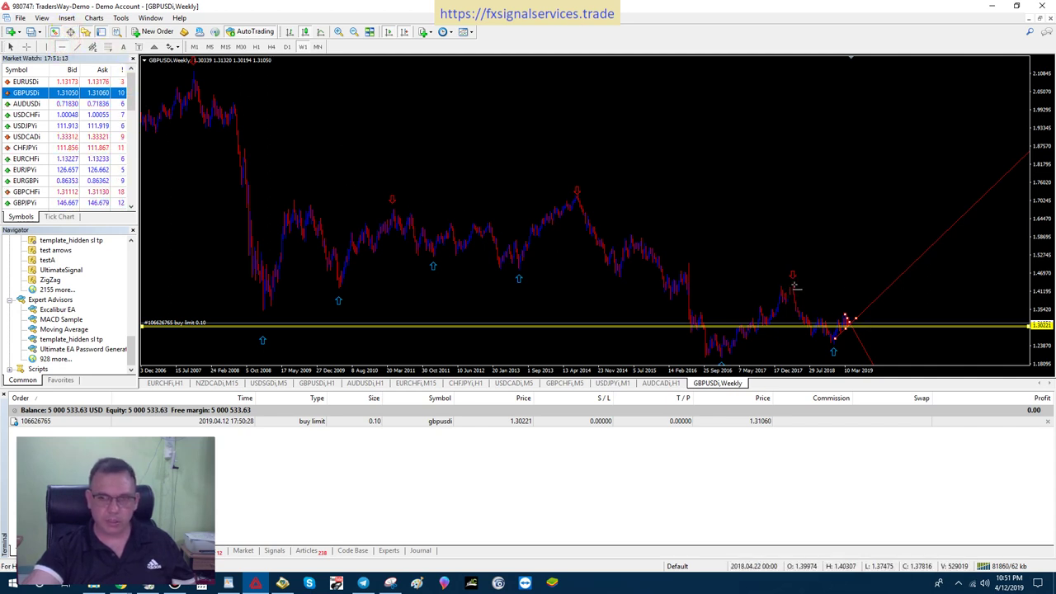
{"action": "left_click", "coordinate": [794, 287]}
{"action": "left_click", "coordinate": [580, 338]}
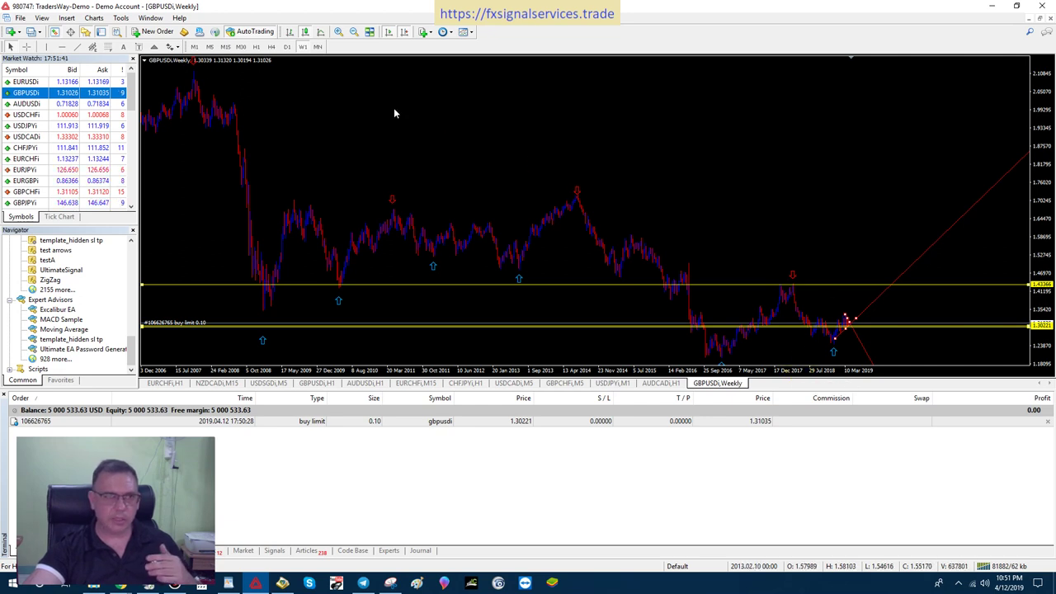
{"action": "left_click", "coordinate": [240, 47]}
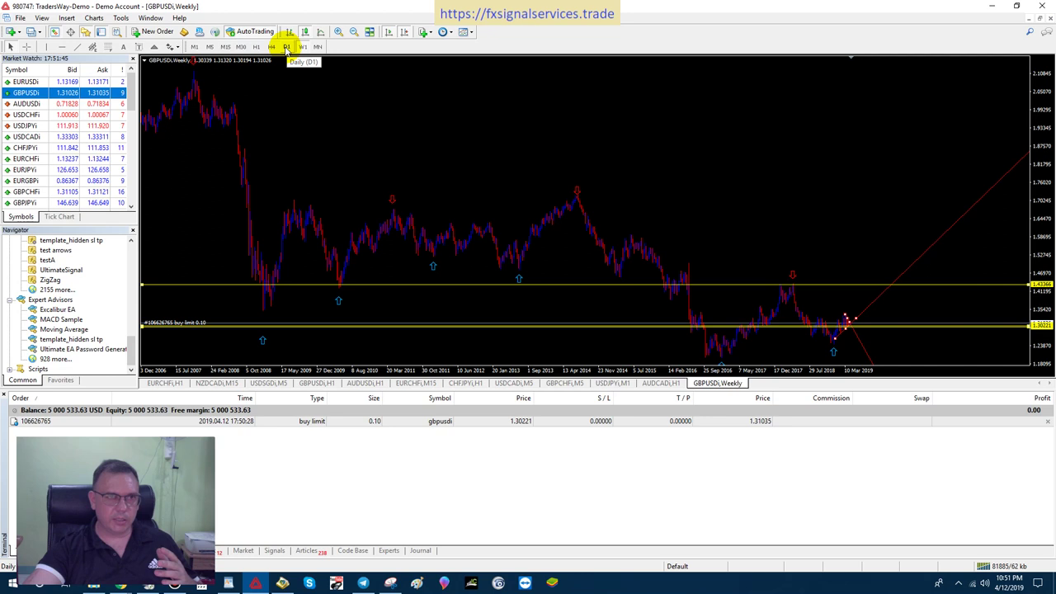
{"action": "left_click", "coordinate": [270, 47]}
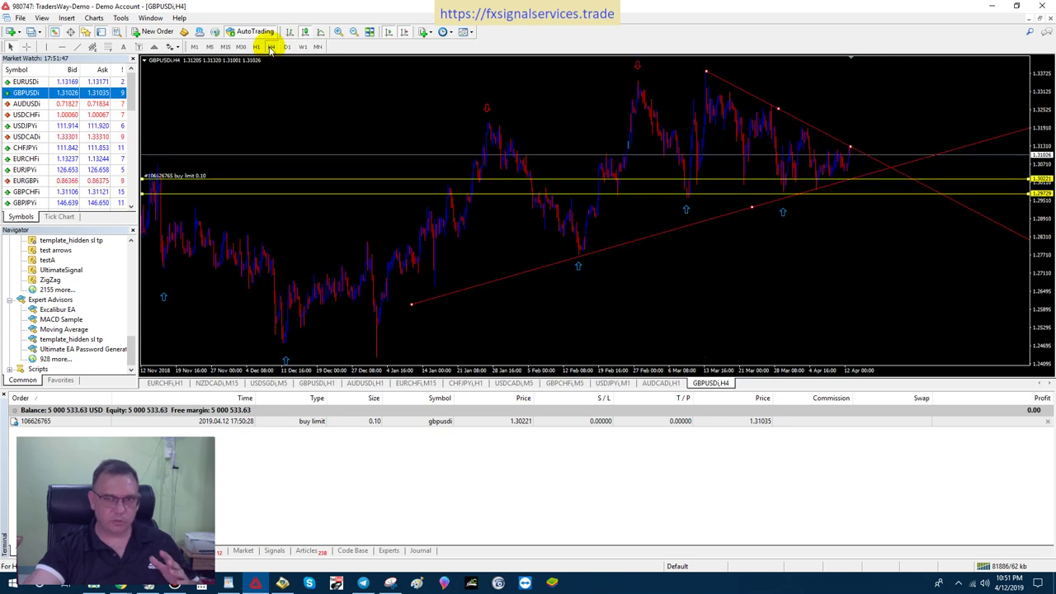